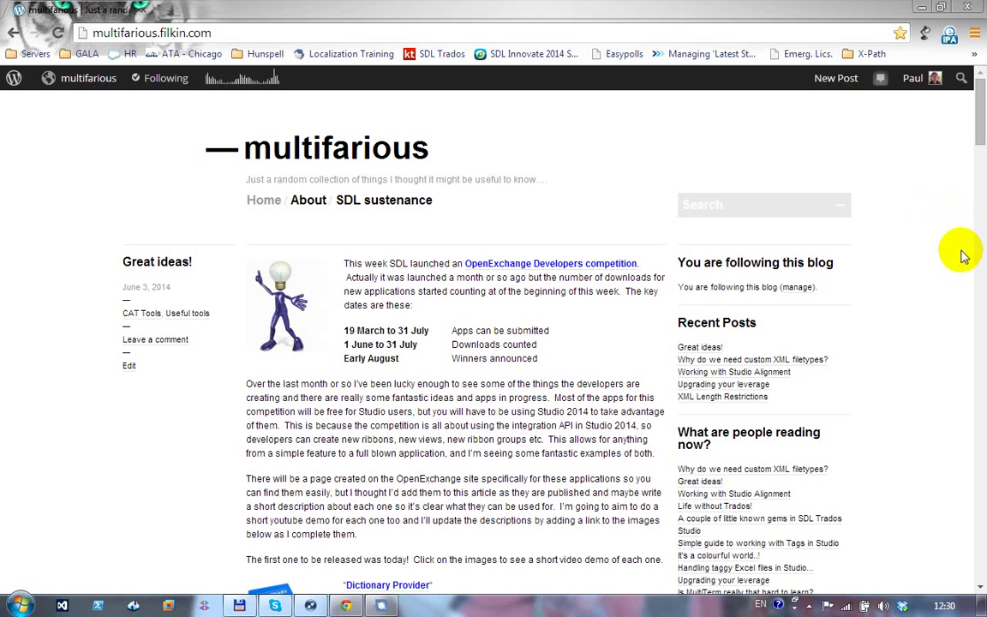
Switch from the Chrome blog post to the SDL Trados Studio window.
left_click(380, 607)
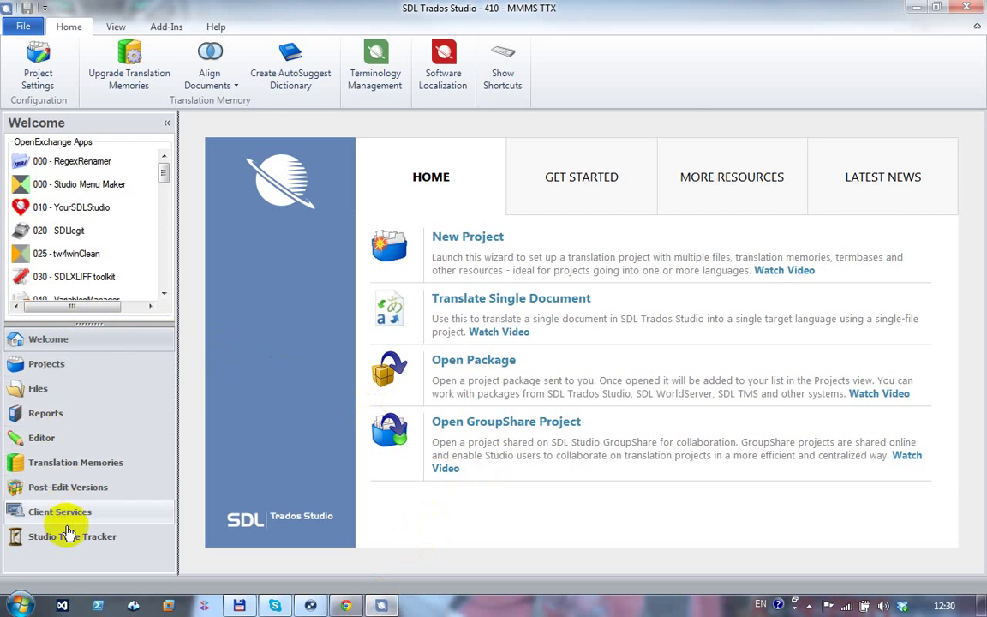
In Studio Time Tracker, list the four New activities of Happy Days' Translating project.
left_click(122, 538)
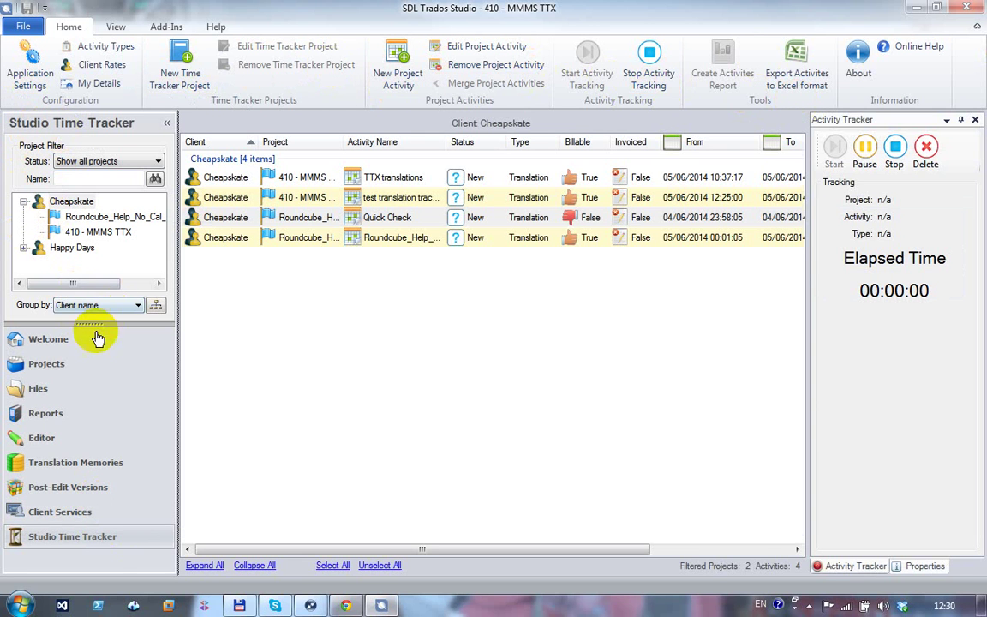
left_click_drag(94, 324, 105, 521)
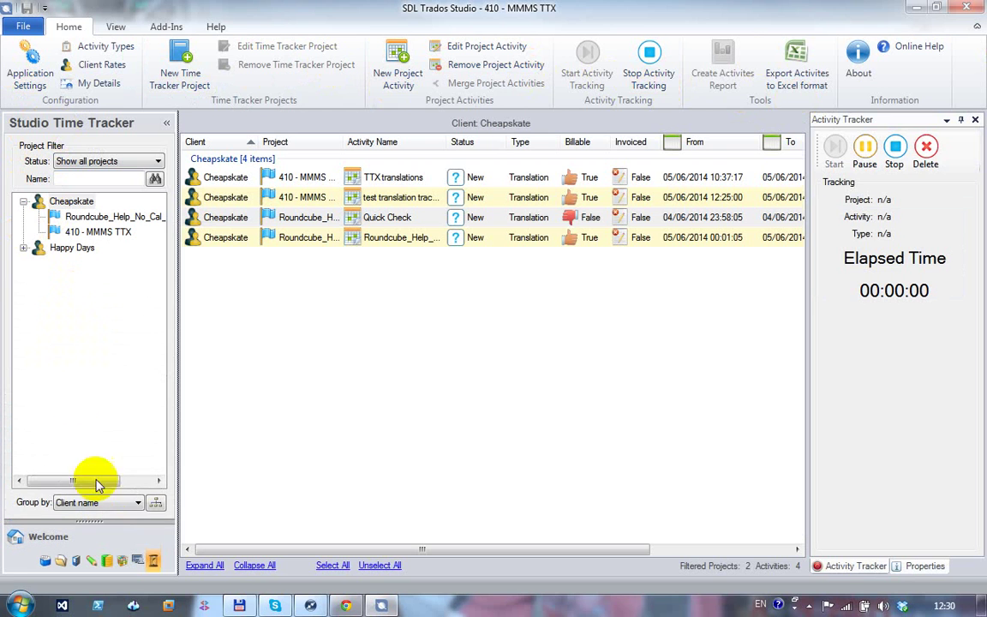
left_click(24, 249)
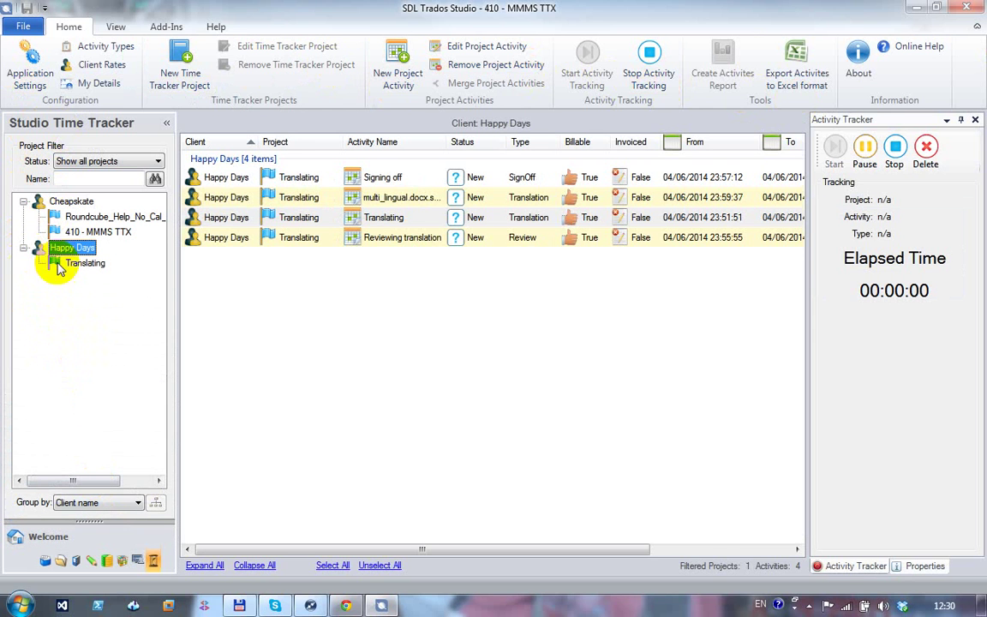
left_click(72, 201)
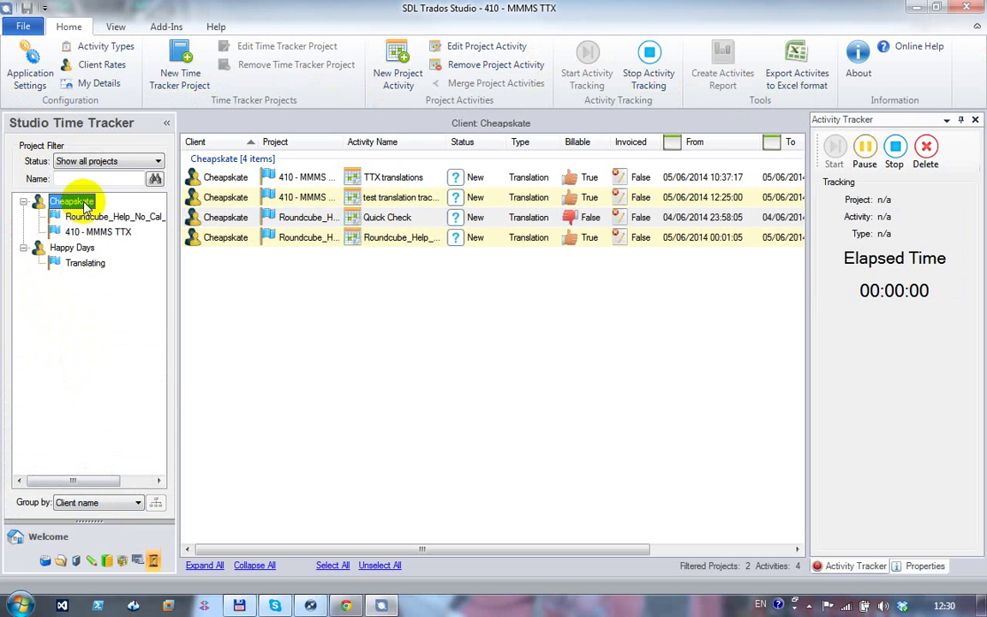
left_click(76, 249)
left_click(84, 263)
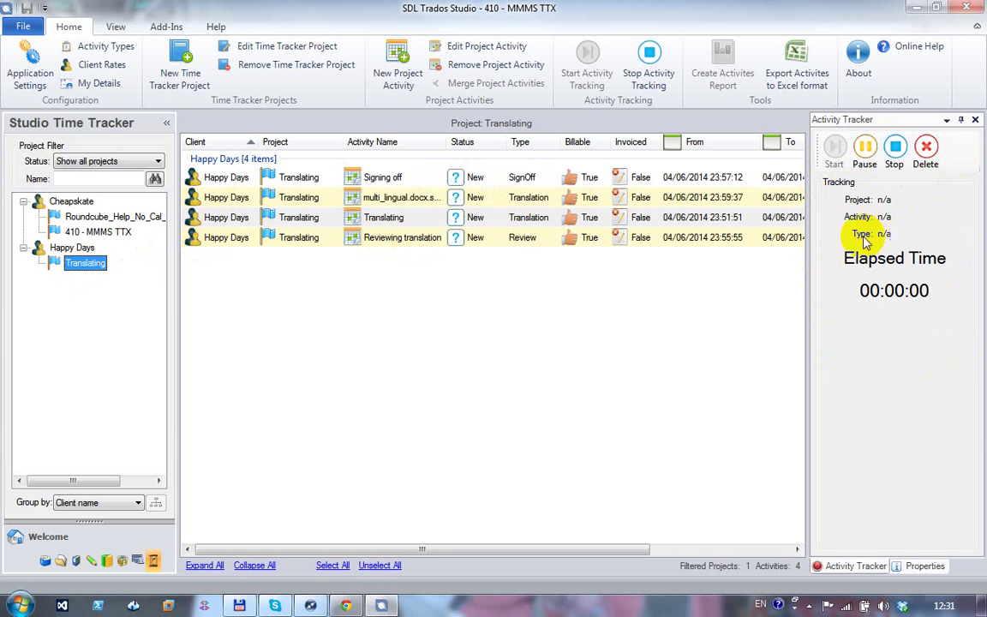
Restart activity tracking and open the Time Tracker application settings on General.
left_click(652, 70)
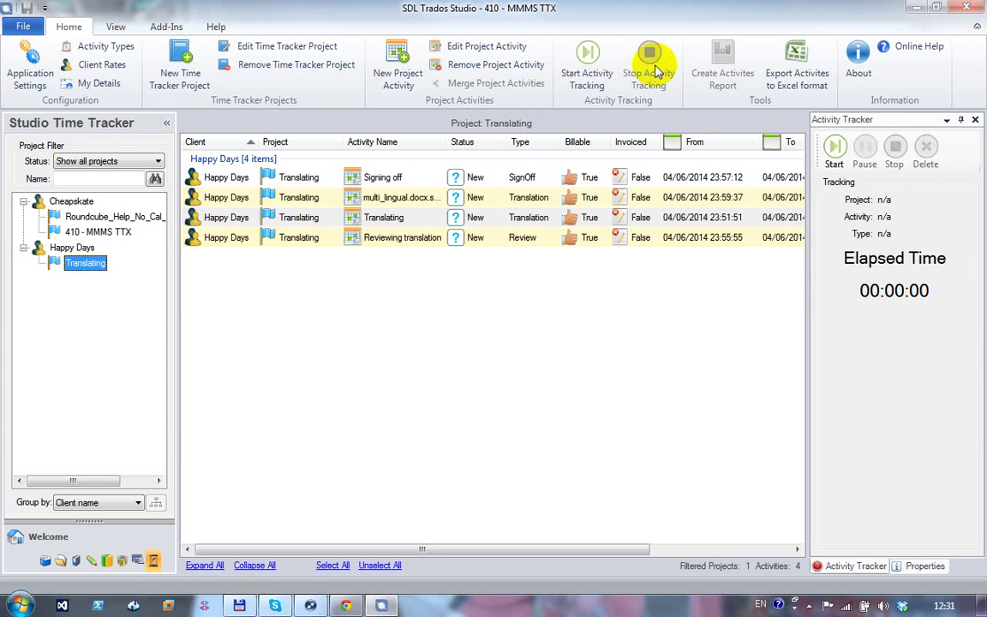
left_click(588, 75)
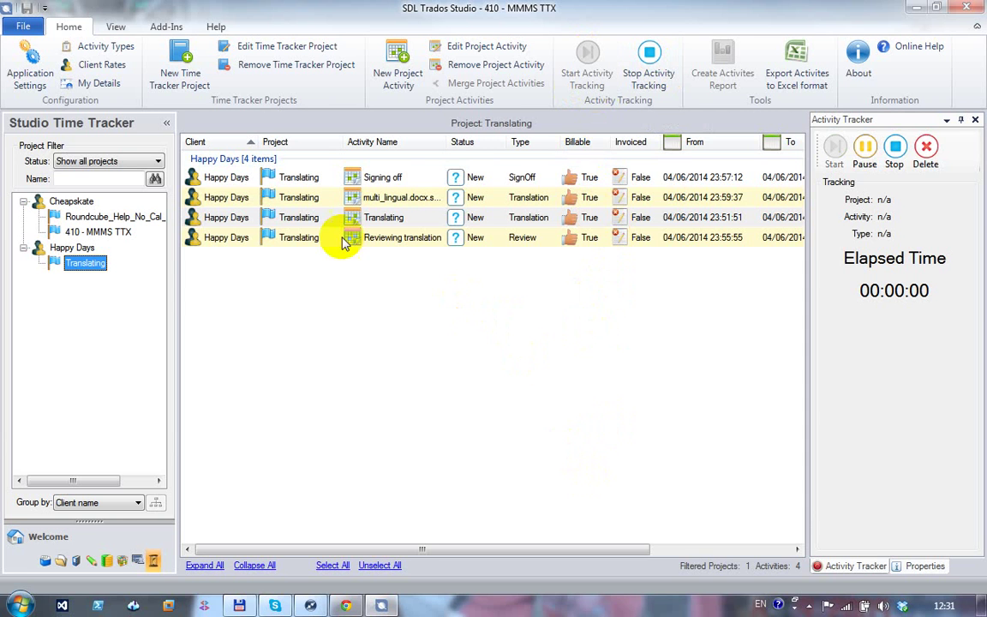
left_click(43, 73)
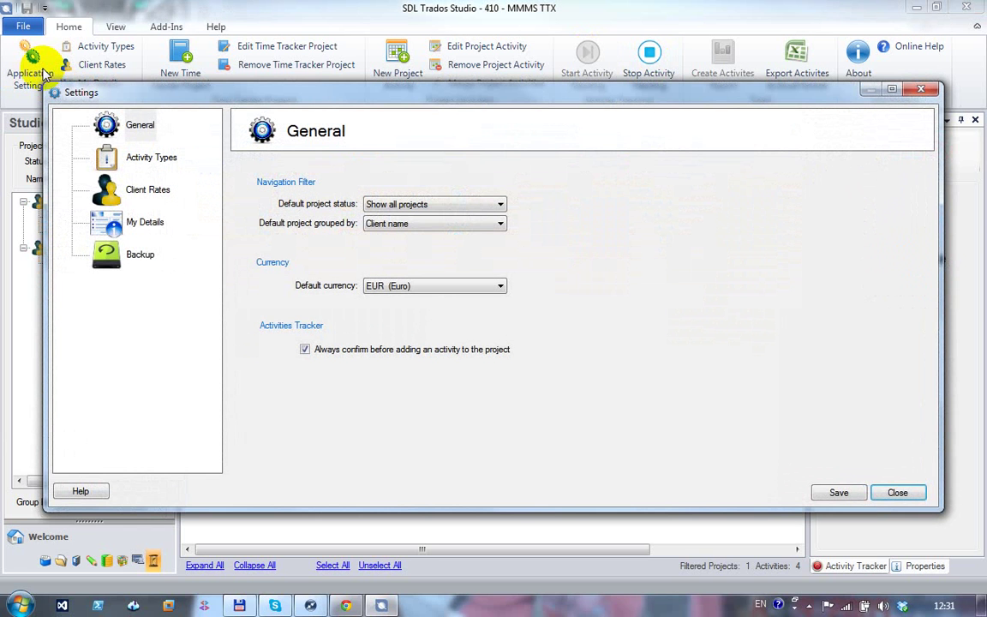
Confirm the Post-Edit activity type keeps its 18 EUR rate, then view Client Rates.
left_click(133, 162)
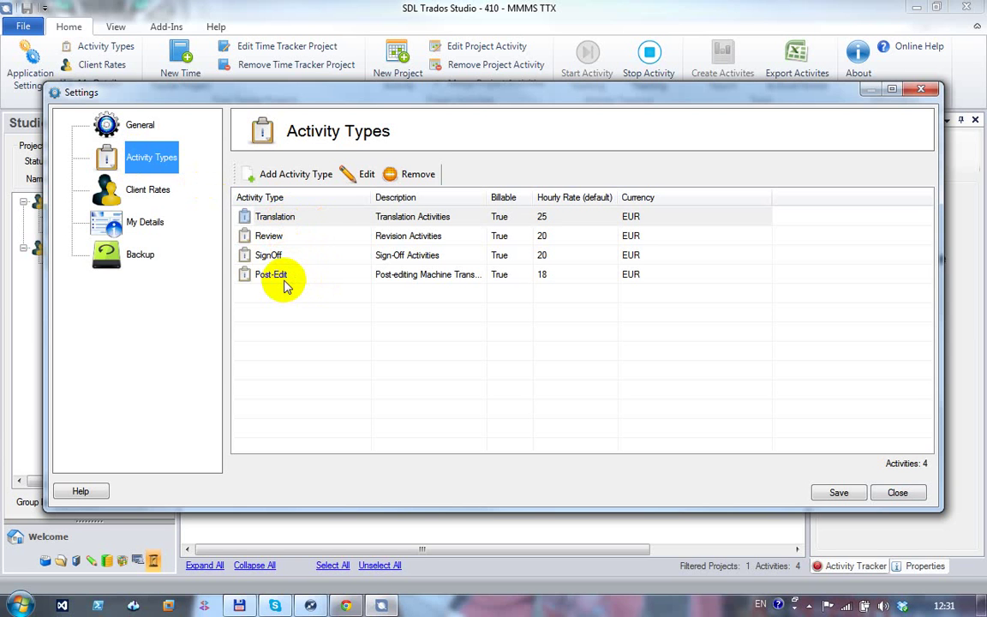
left_click(557, 275)
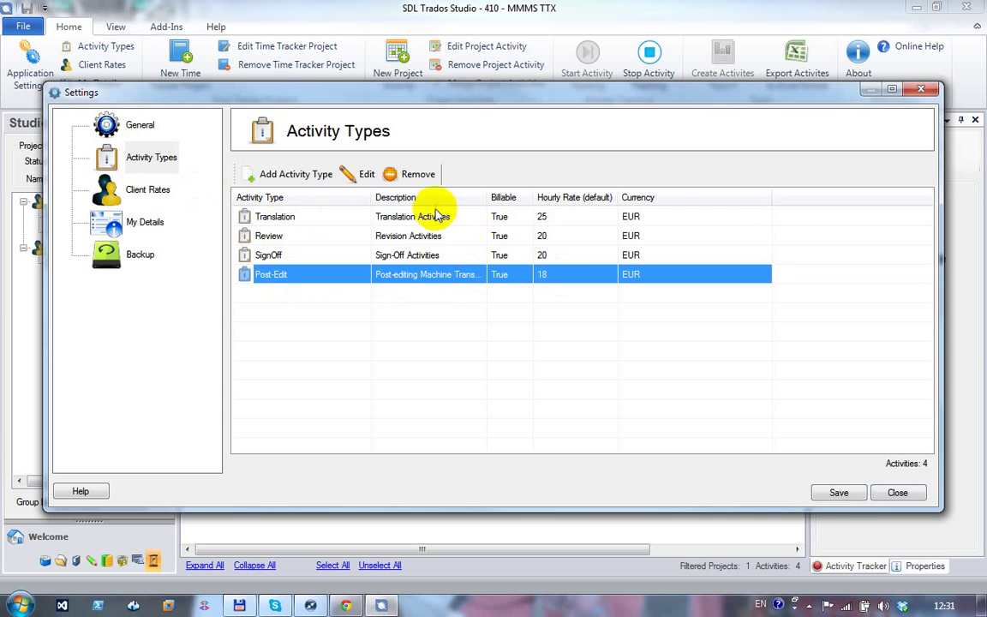
left_click(360, 175)
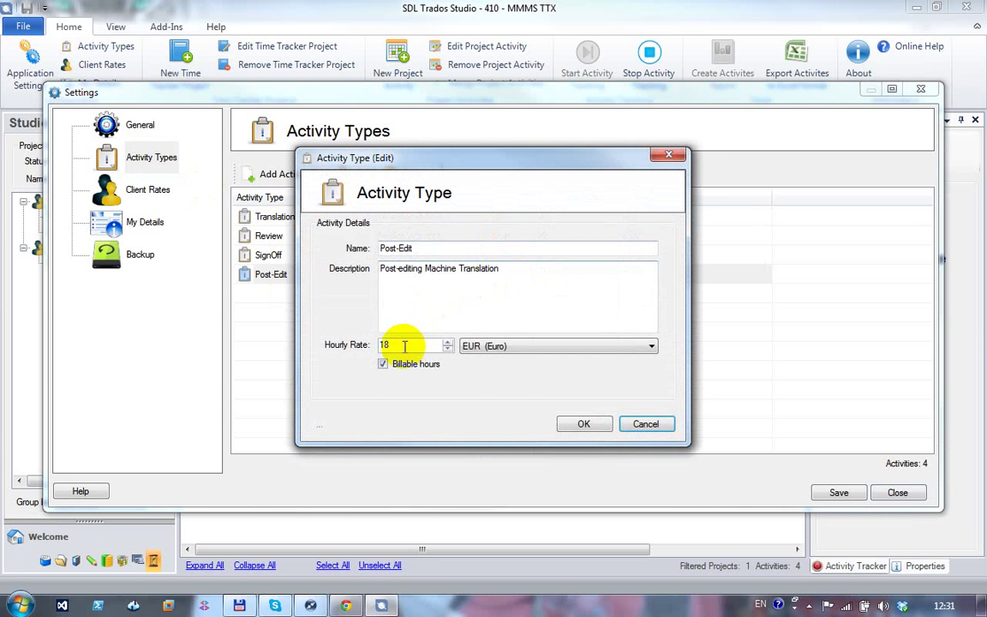
left_click(500, 348)
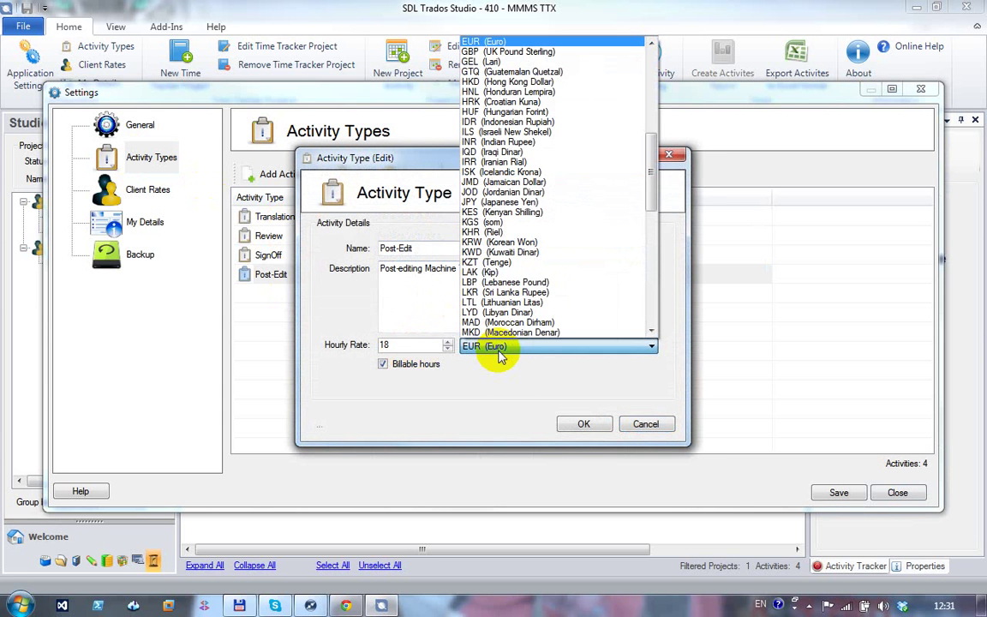
left_click(501, 348)
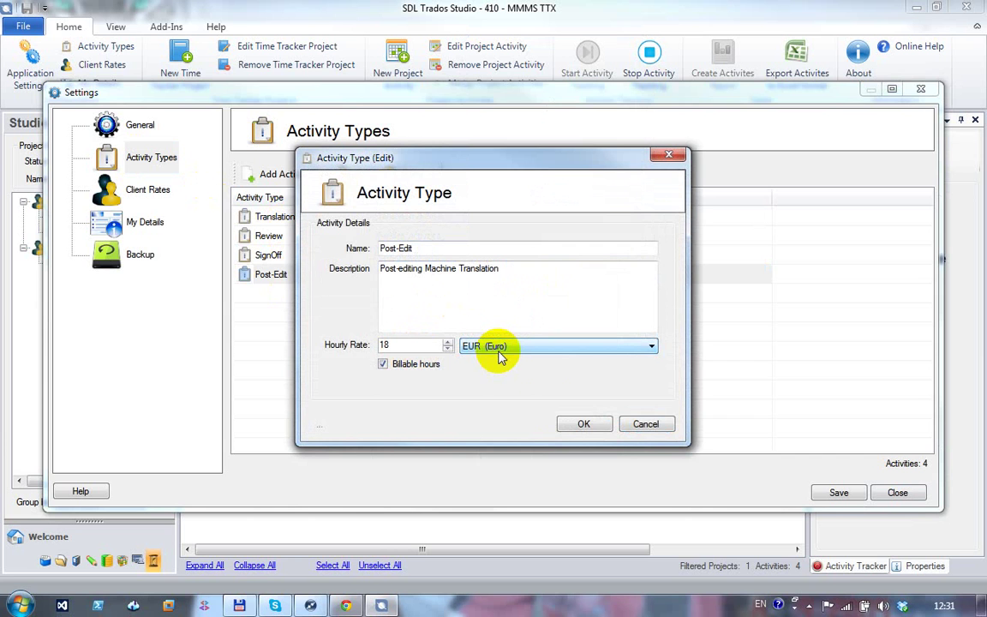
left_click(590, 427)
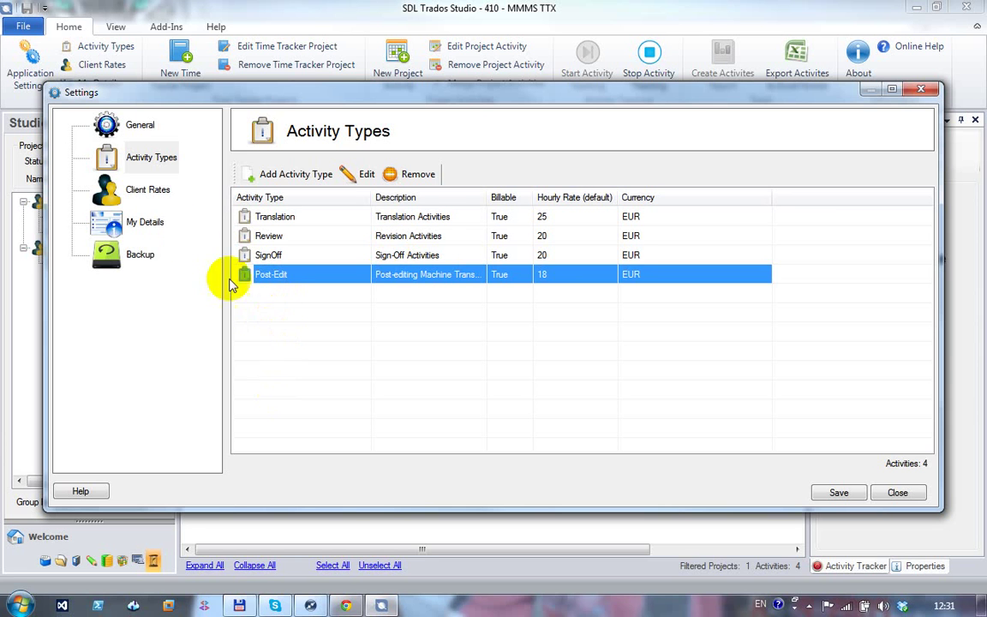
left_click(148, 190)
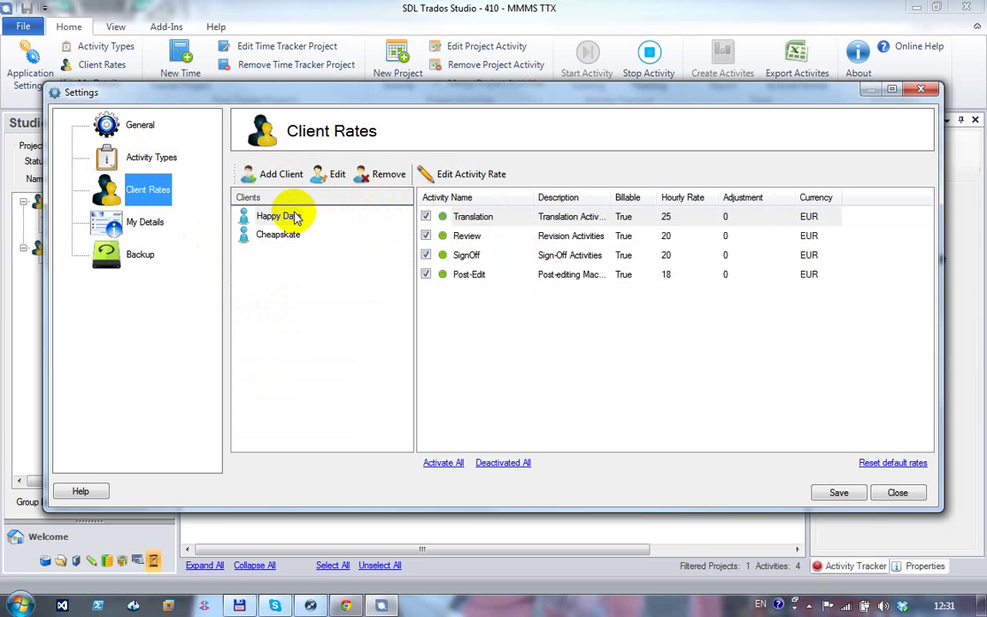
Add client multifarious, entering its street, city, state, postal code and country address.
left_click(285, 174)
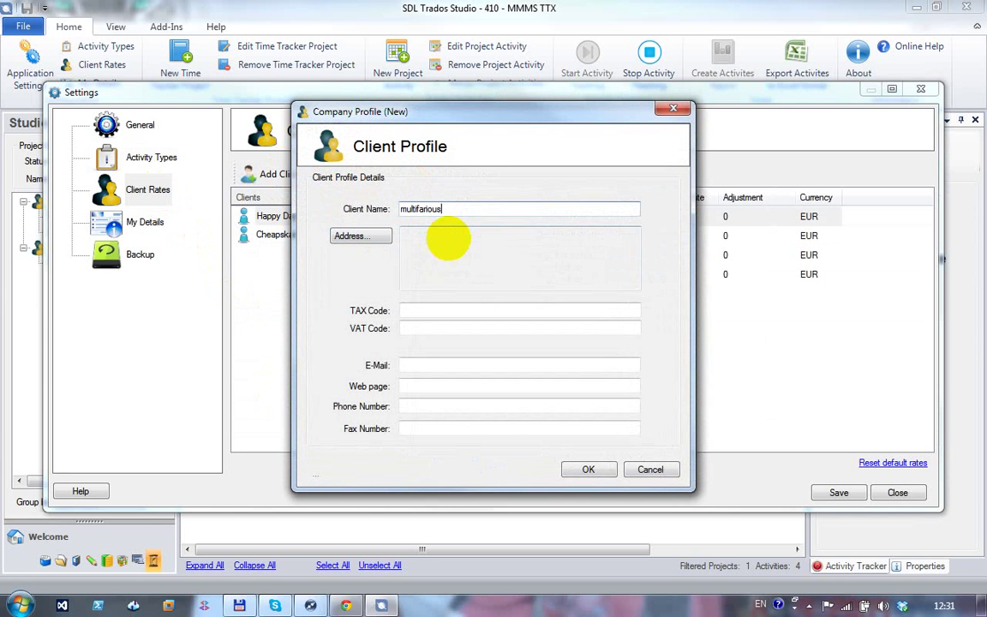
left_click(371, 241)
type("wefwe")
left_click(485, 285)
type("weefwe")
left_click(482, 307)
type("wfdwefe")
left_click(490, 327)
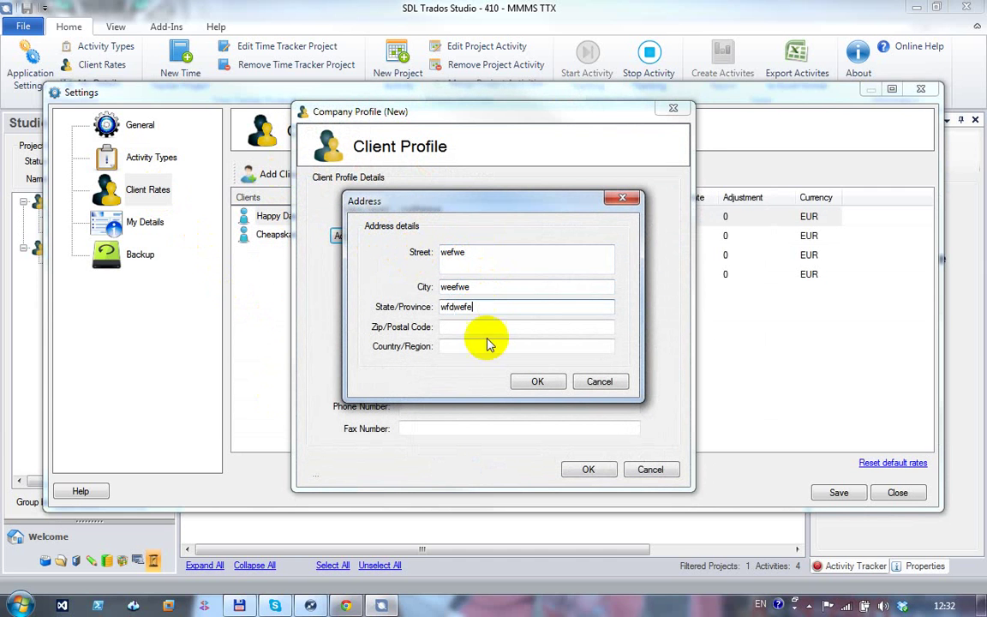
type("7654")
left_click(489, 345)
type("654")
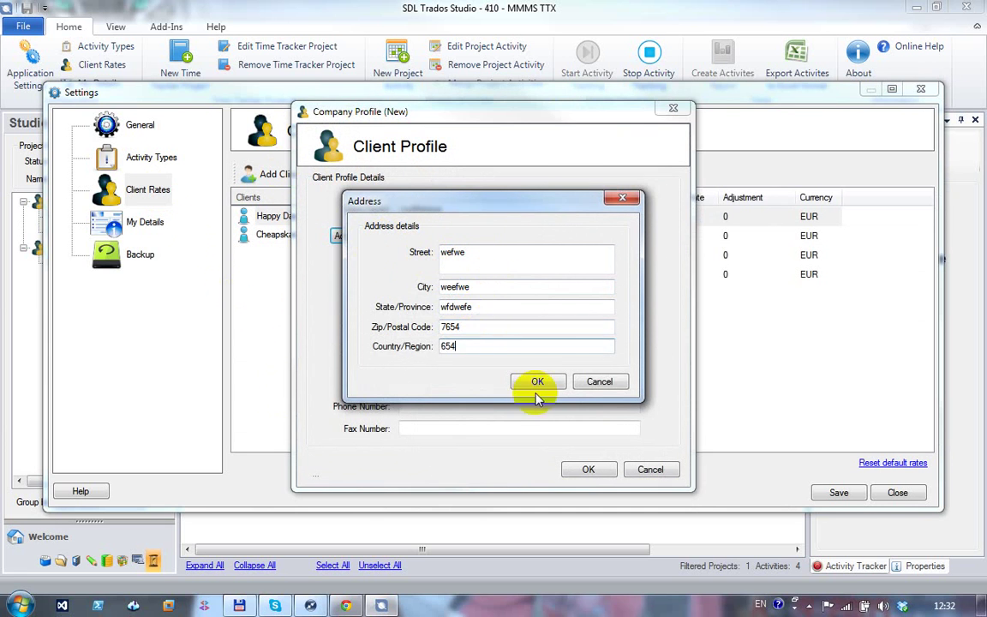
left_click(536, 394)
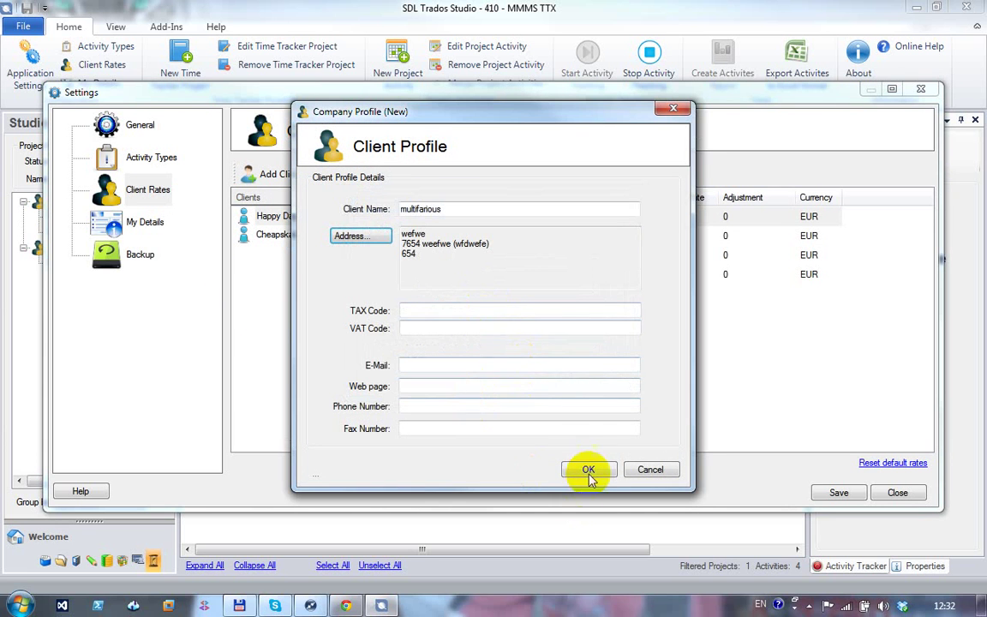
left_click(589, 470)
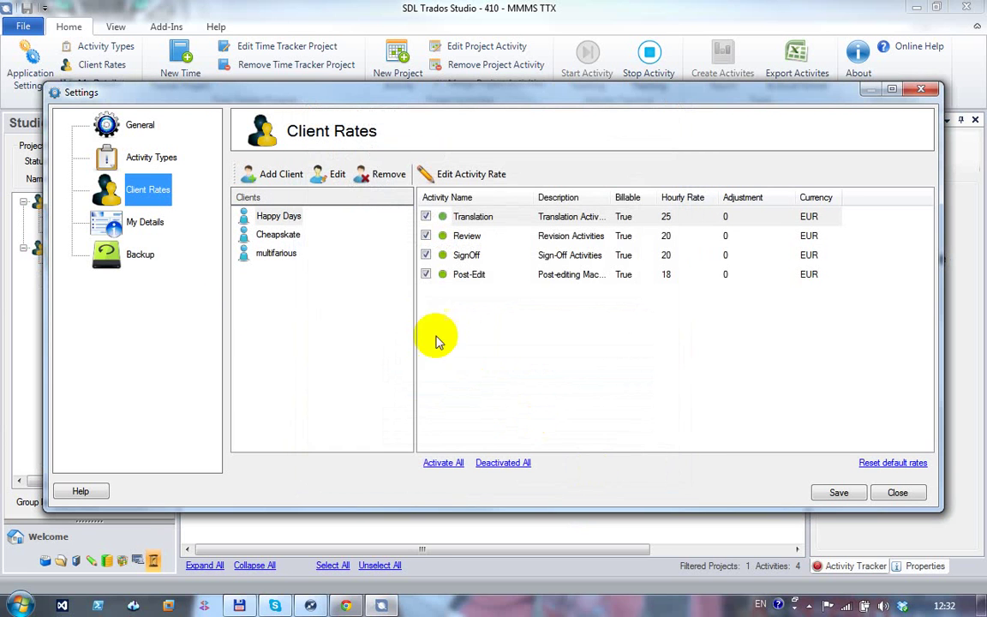
For Happy Days, deactivate the Post-Edit rate and set the Translation client rate to 30 EUR.
left_click(292, 217)
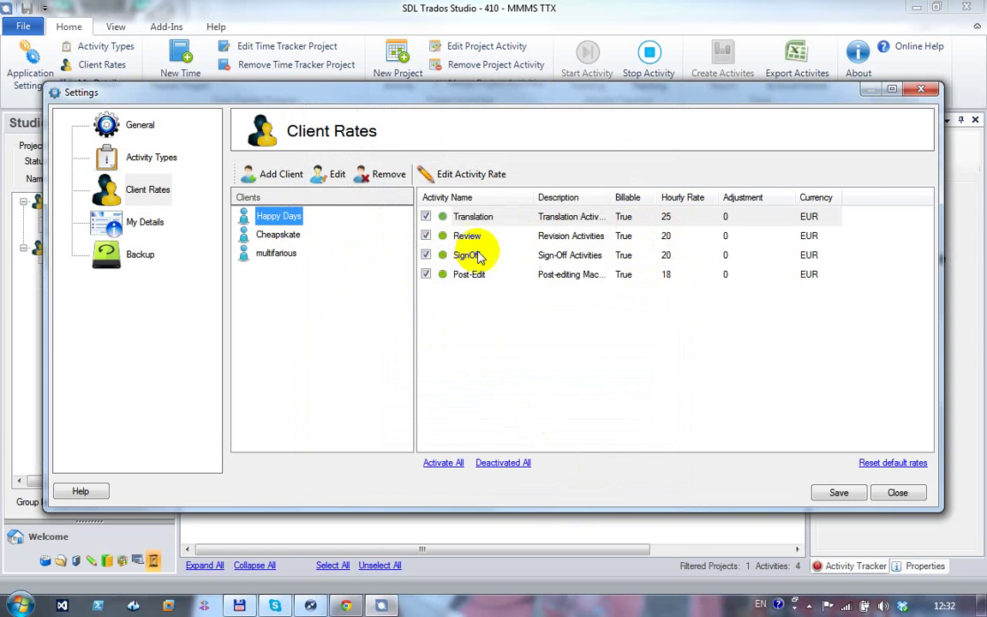
left_click(426, 275)
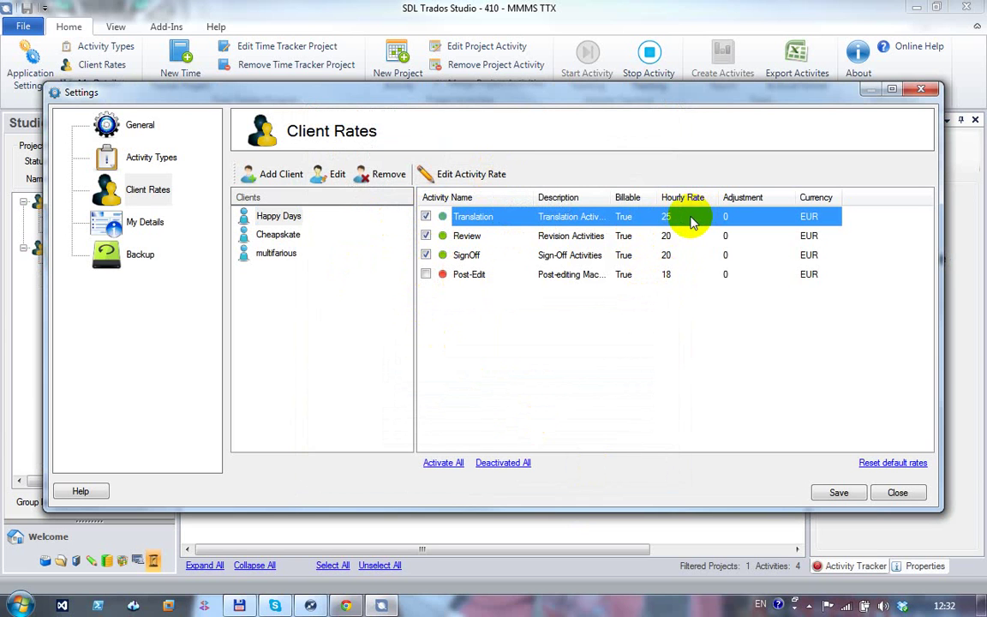
left_click(454, 174)
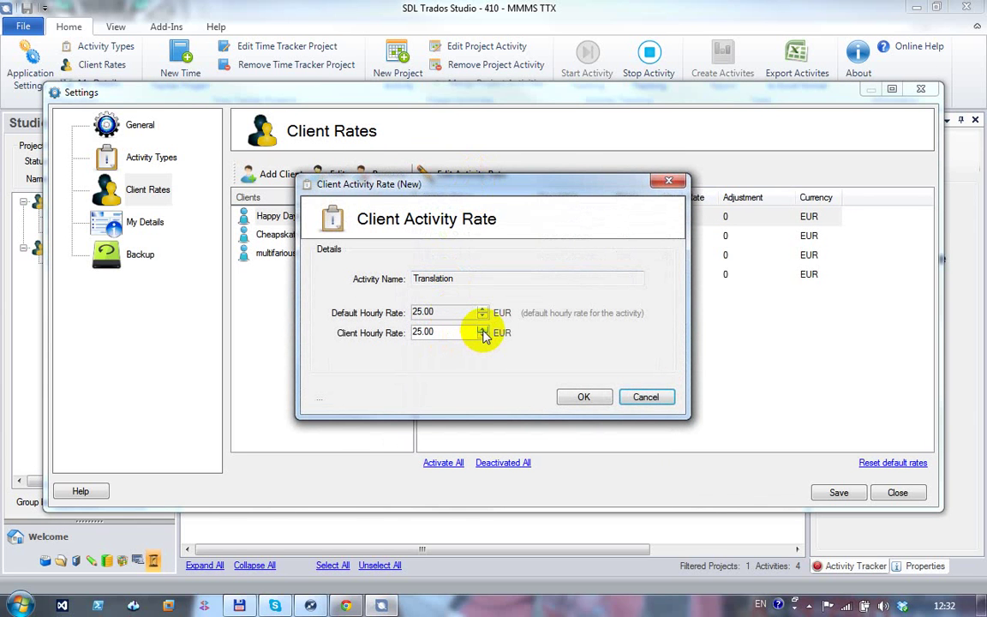
left_click(482, 330)
left_click(483, 330)
left_click(483, 336)
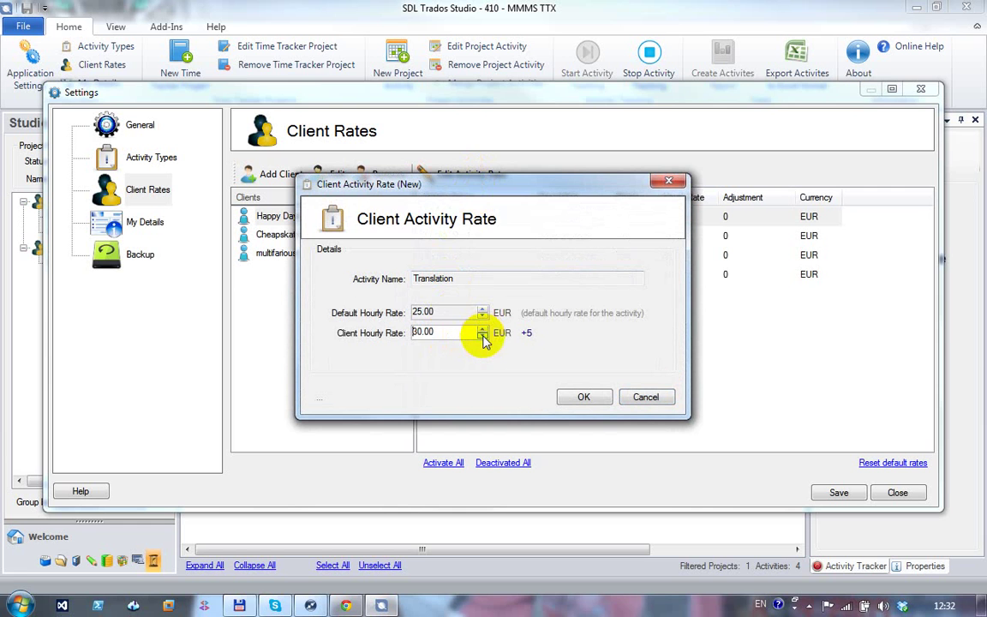
left_click(582, 397)
Raise Happy Days' Review client rate to 27 EUR, then view the Cheapskate and multifarious rates.
left_click(485, 238)
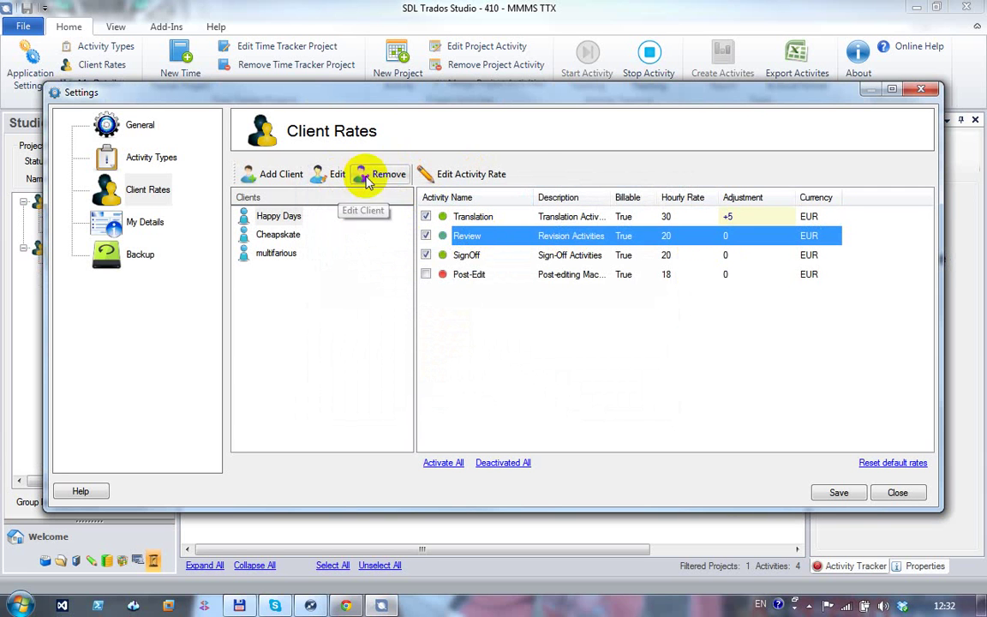
left_click(462, 175)
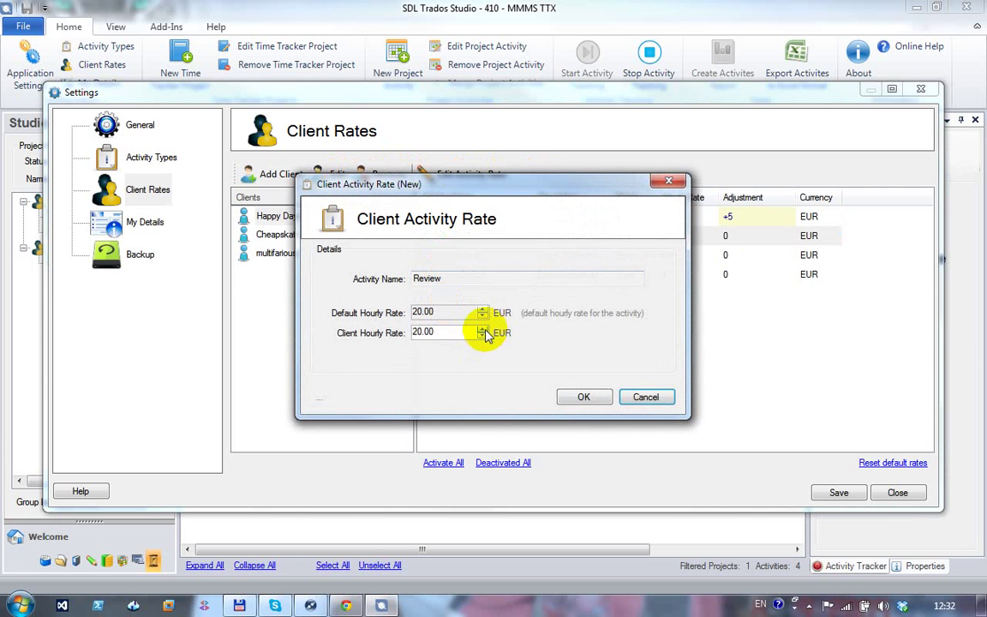
left_click(484, 329)
left_click(484, 329)
left_click(483, 329)
left_click(484, 329)
left_click(483, 329)
left_click(484, 330)
left_click(484, 329)
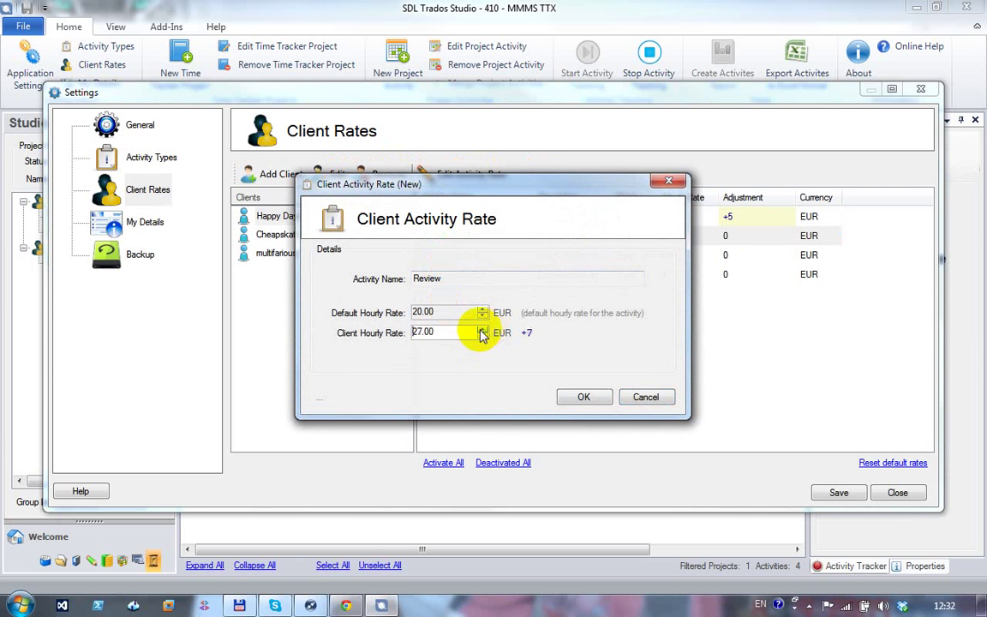
left_click(586, 395)
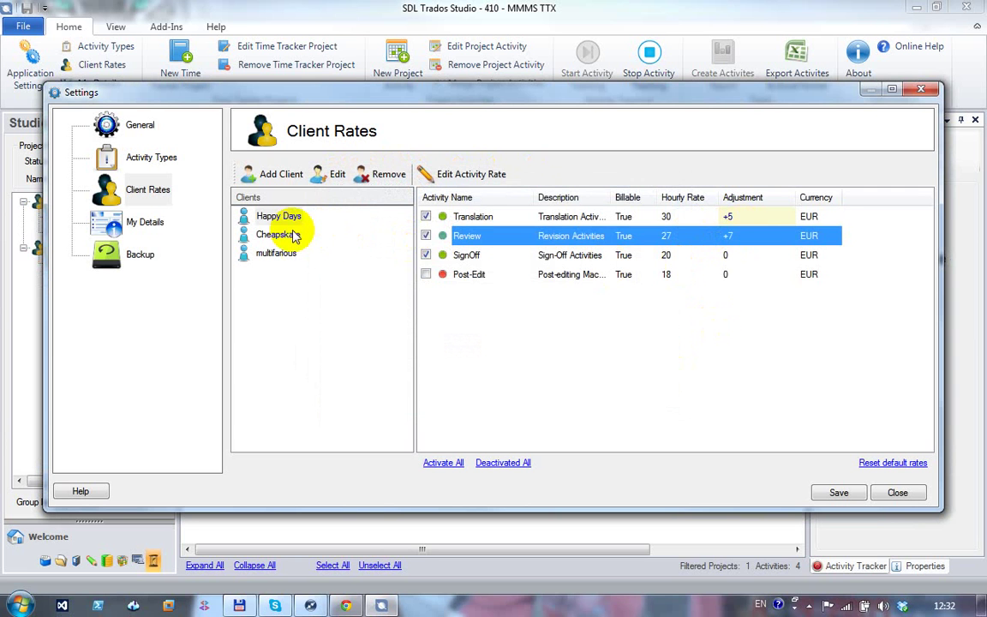
left_click(288, 240)
left_click(287, 257)
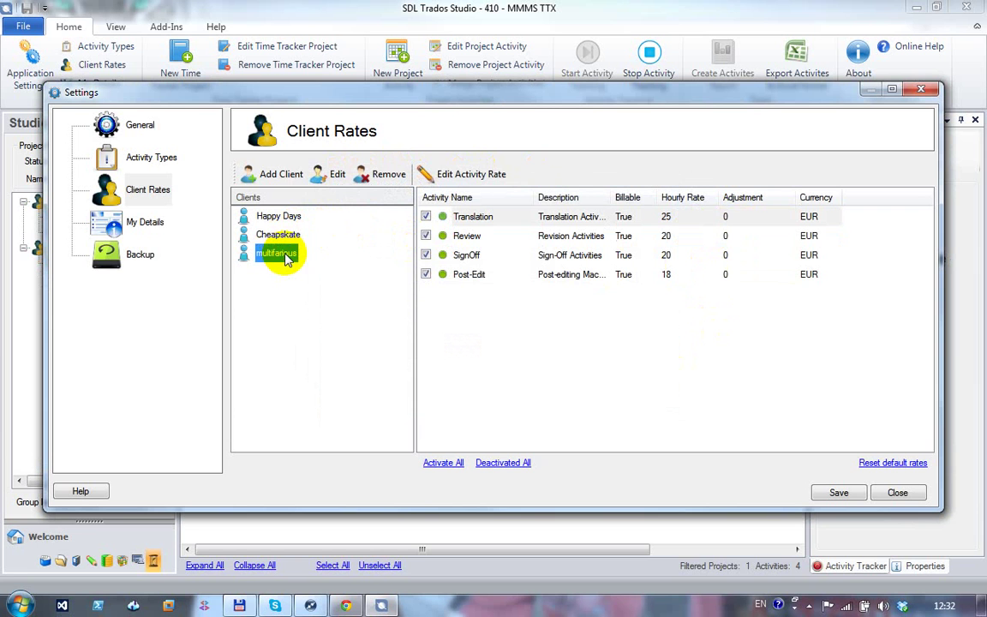
left_click(285, 239)
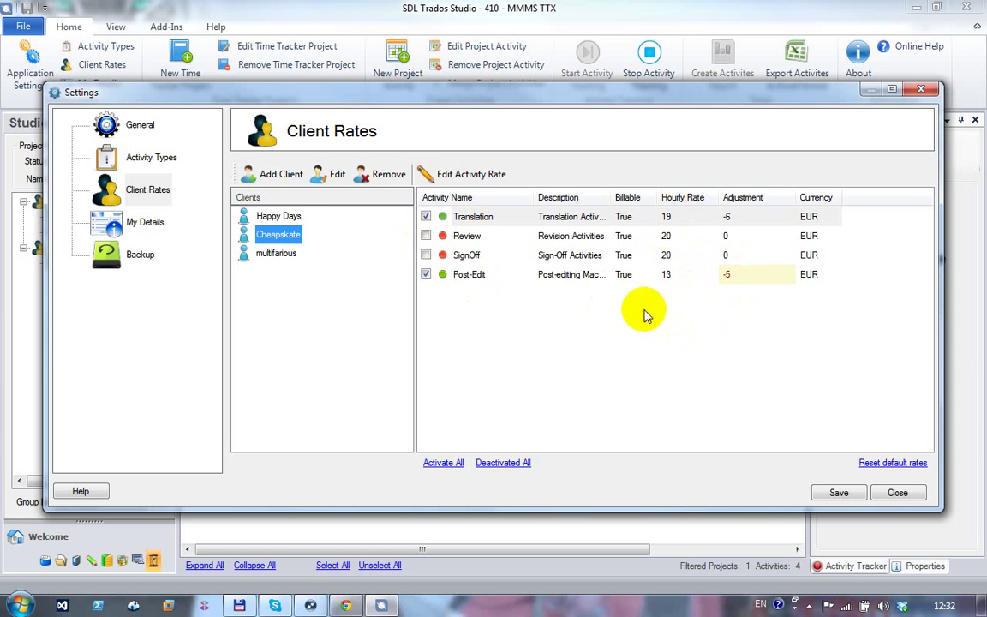
Browse each client's rates, review My Details and Backup settings, and close Settings.
left_click(274, 253)
left_click(275, 231)
left_click(276, 216)
left_click(148, 222)
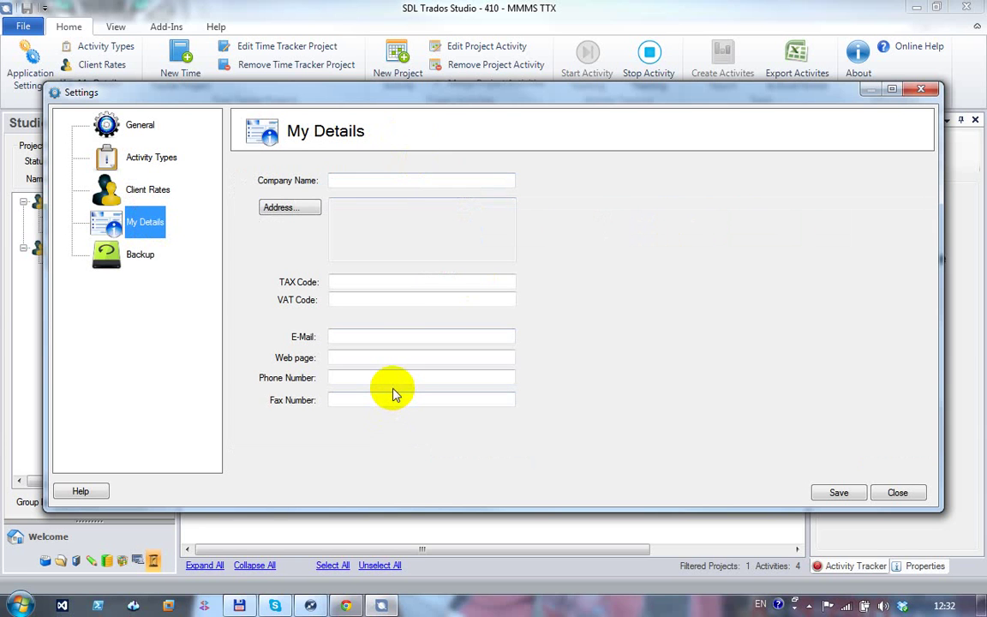
left_click(143, 261)
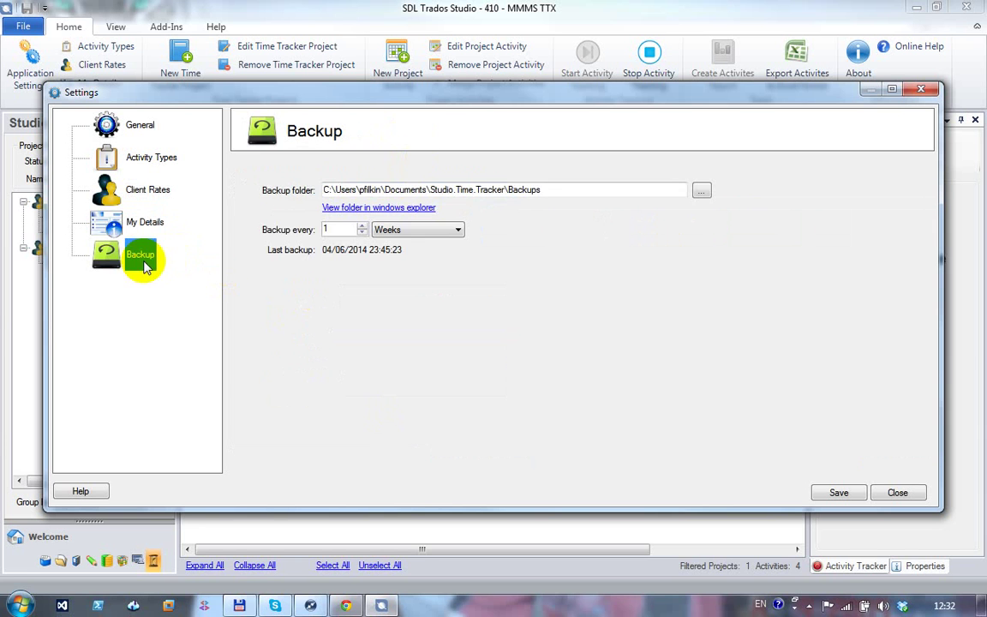
left_click(842, 493)
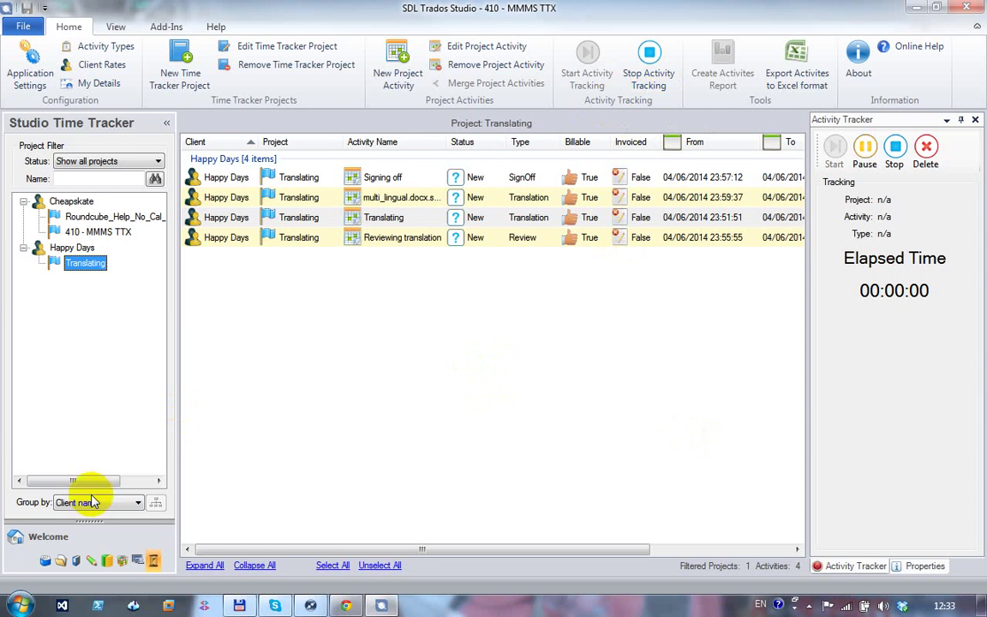
Open project 410 - MMMS TTX's first file for sign-off, then close it without completing sign-off.
left_click(44, 561)
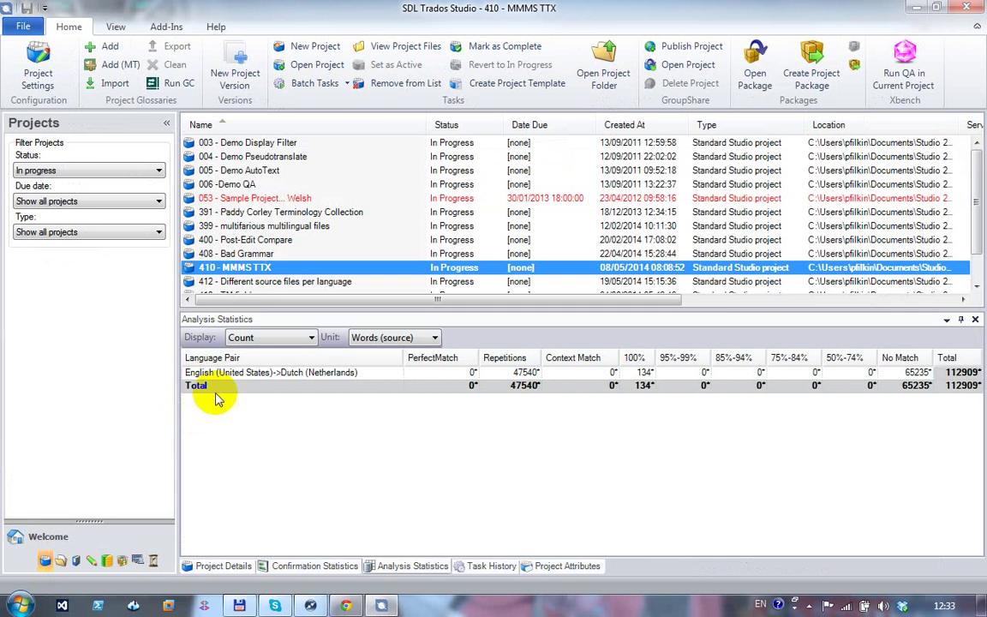
double_click(251, 271)
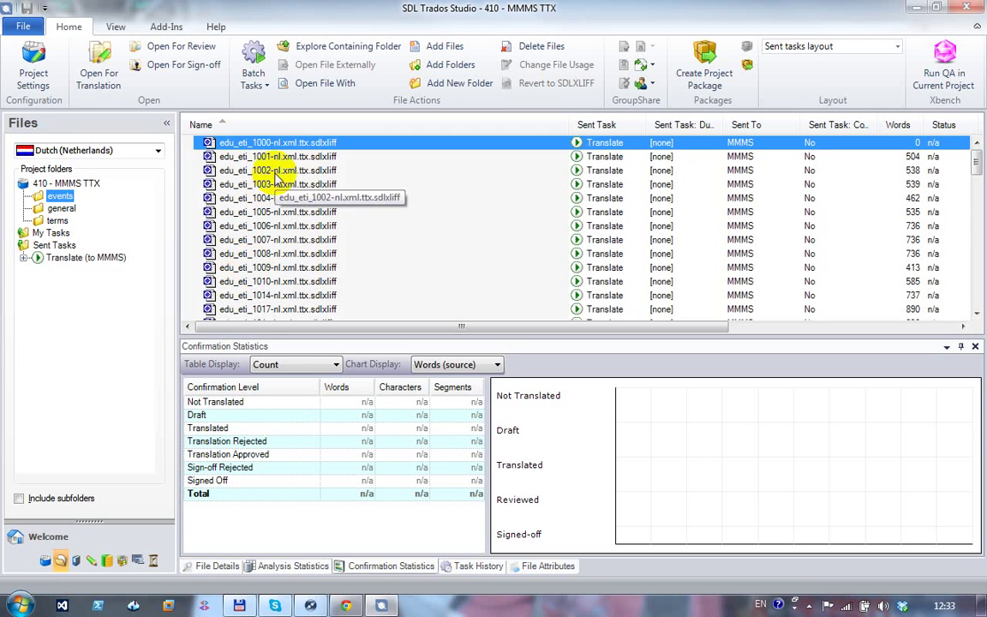
left_click(197, 67)
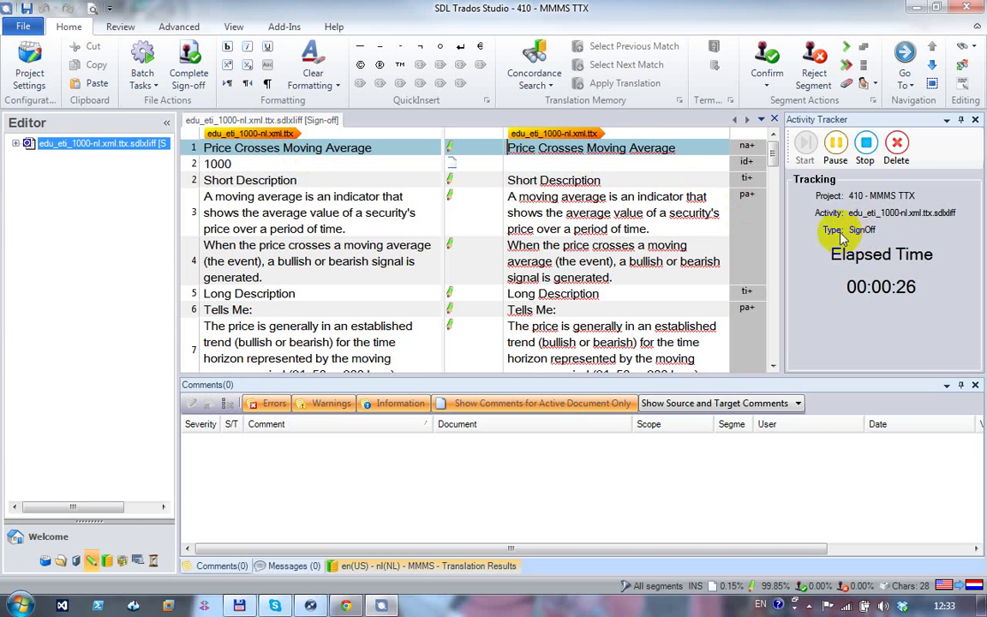
left_click(775, 120)
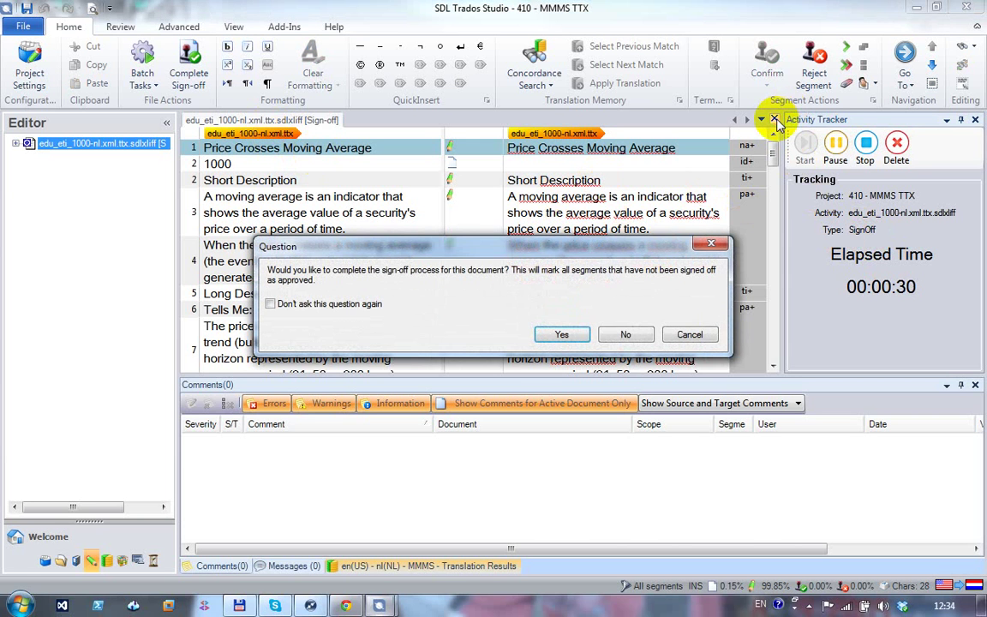
left_click(625, 335)
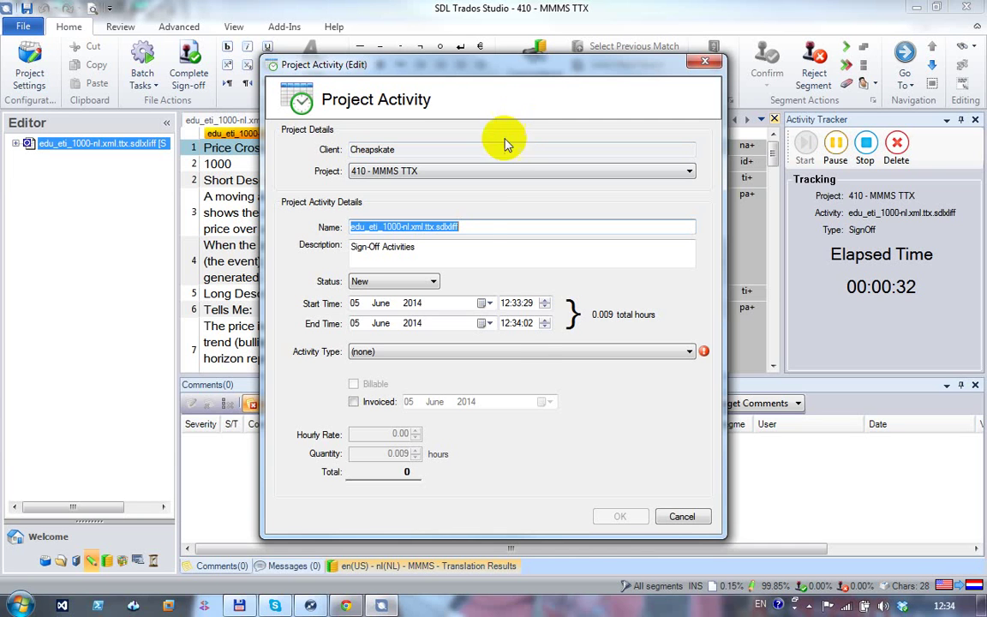
Save the tracked session as a billable Post-Edit activity at 13 EUR per hour.
left_click(525, 354)
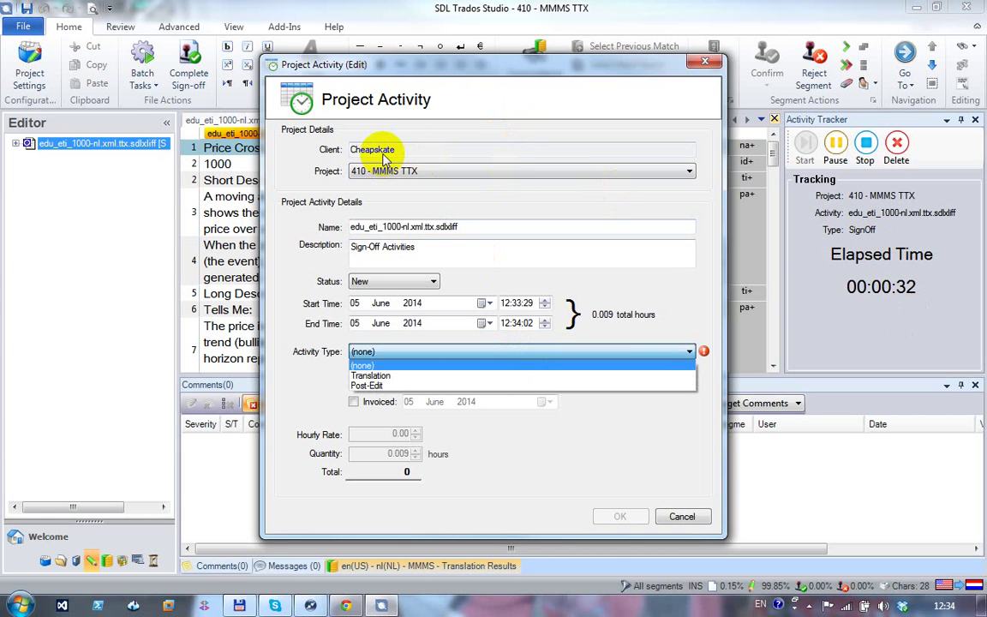
left_click(406, 388)
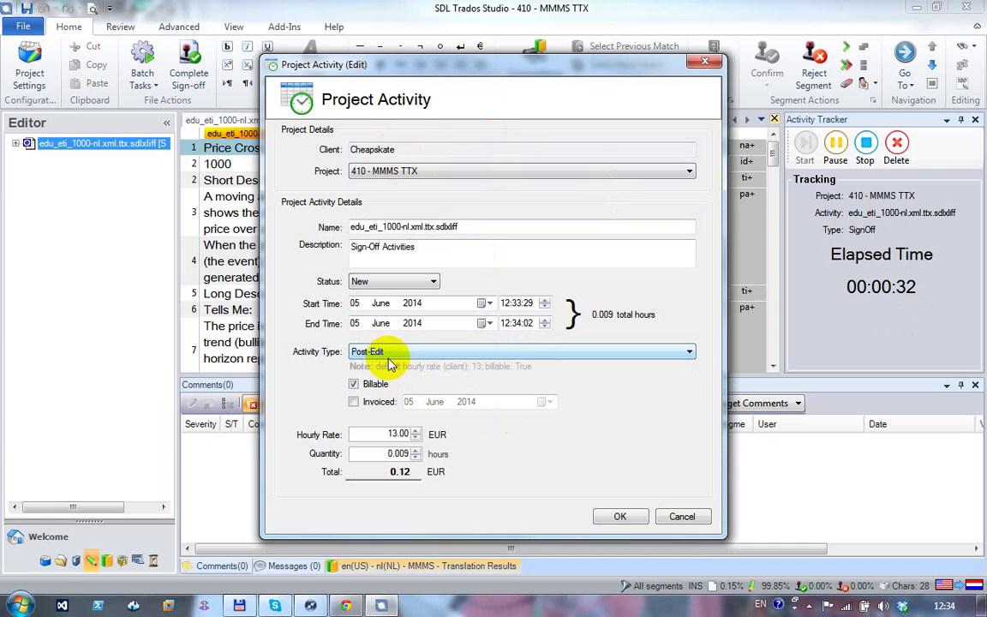
left_click(415, 431)
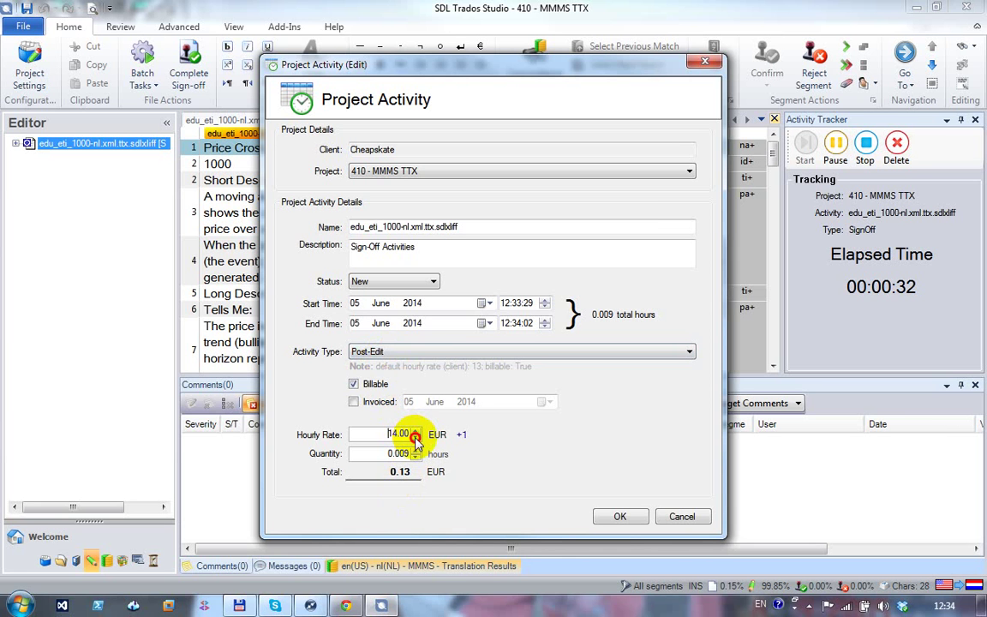
left_click(618, 518)
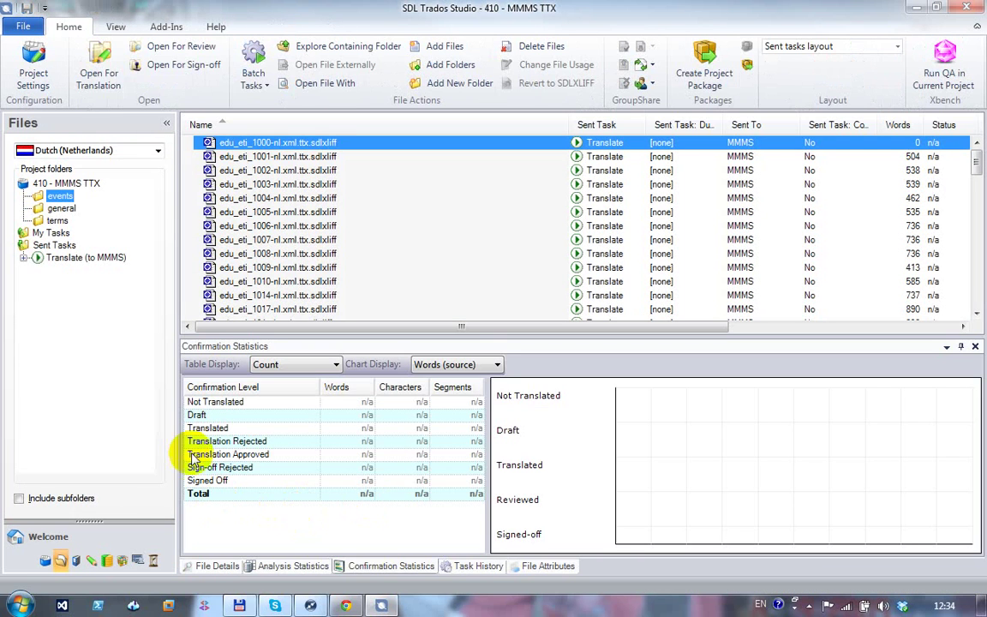
In Time Tracker, select Cheapskate's 410 - MMMS TTX project and refresh to show three activities.
left_click(153, 560)
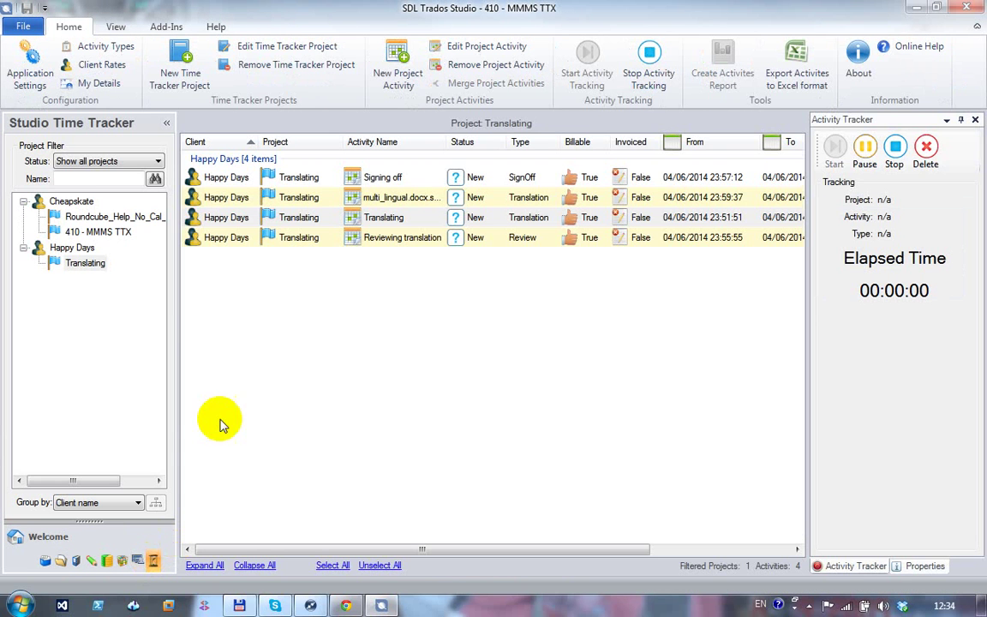
left_click(83, 203)
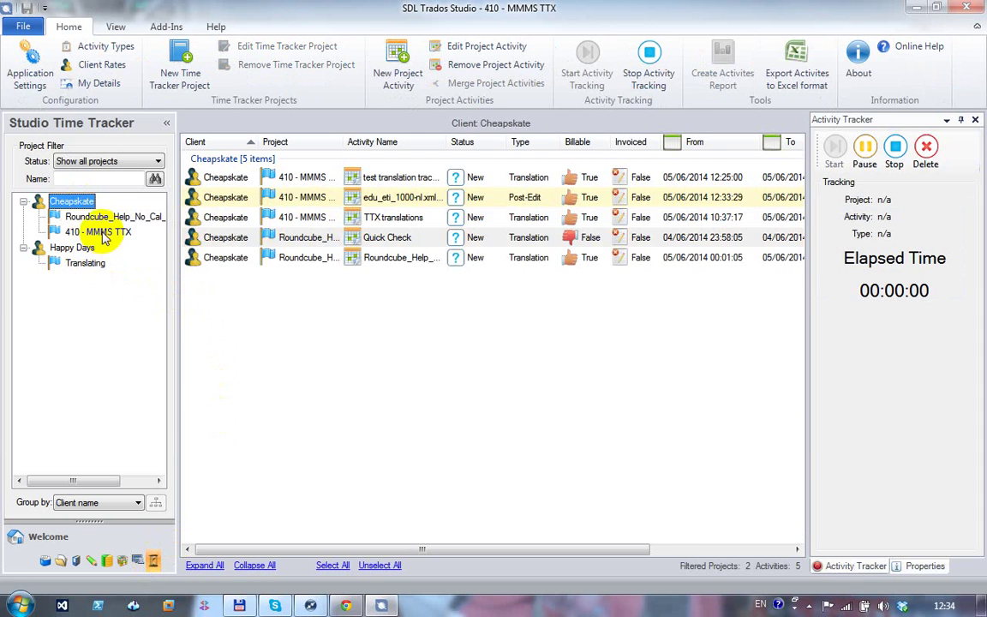
left_click(102, 233)
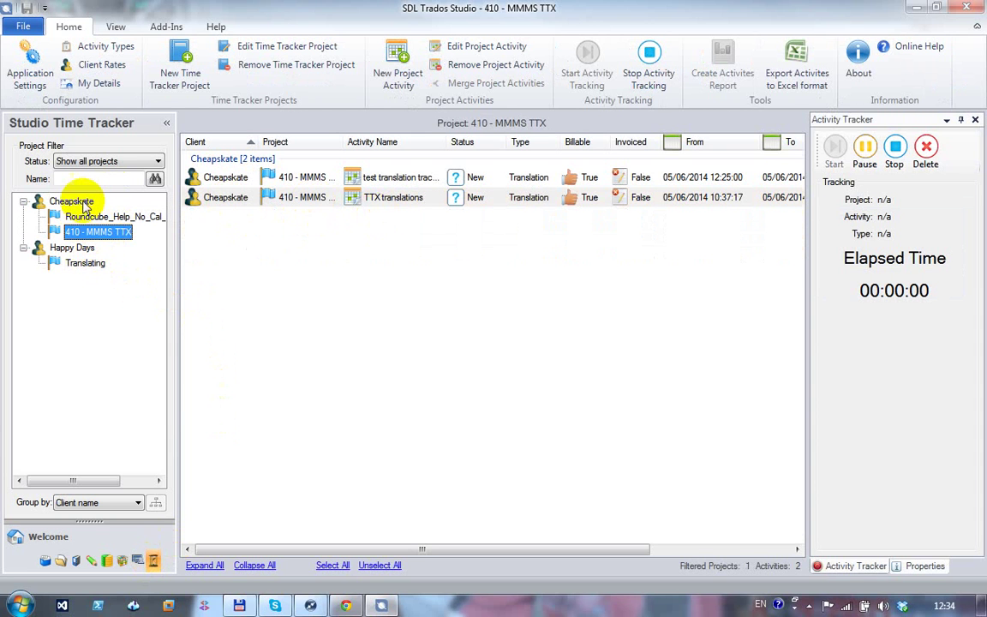
left_click(76, 202)
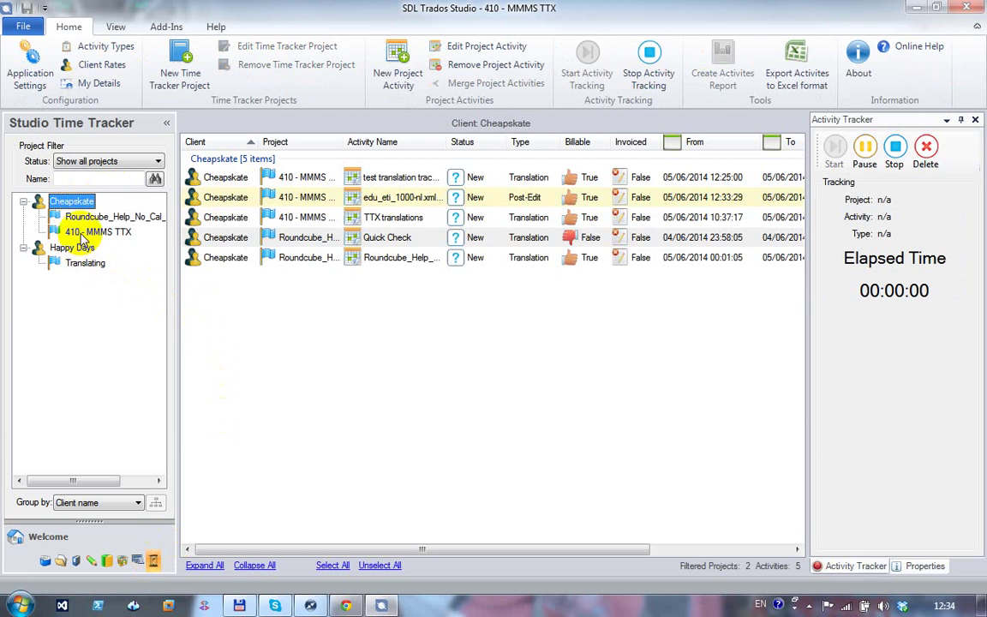
left_click(86, 233)
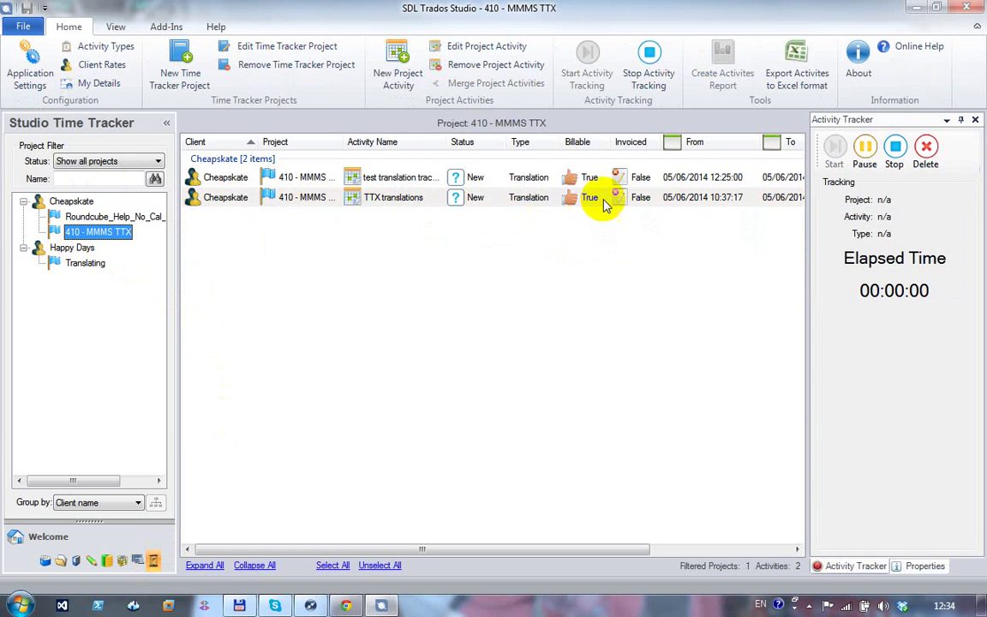
left_click(692, 180)
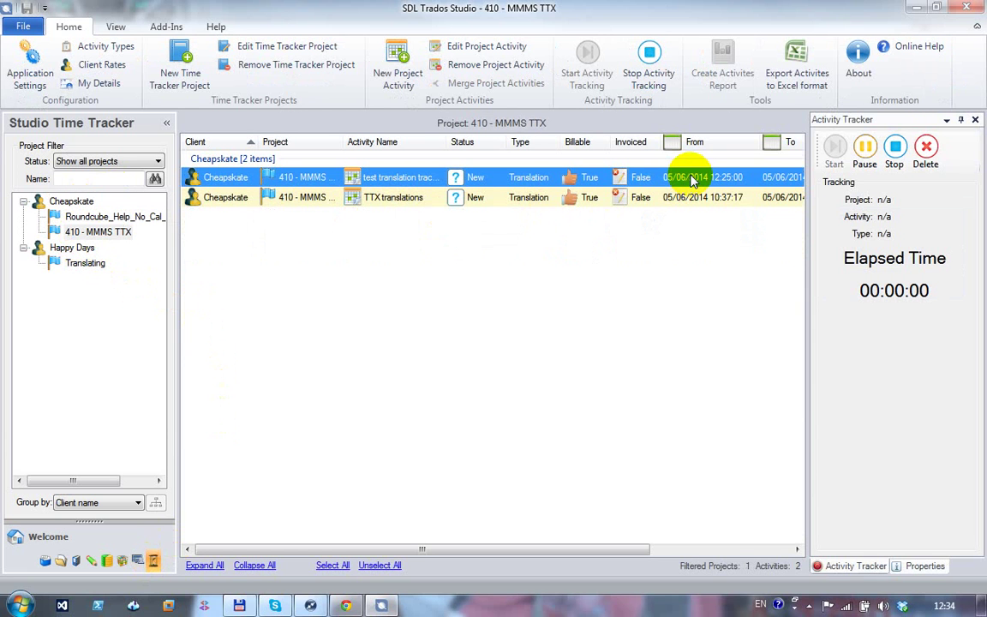
left_click(101, 217)
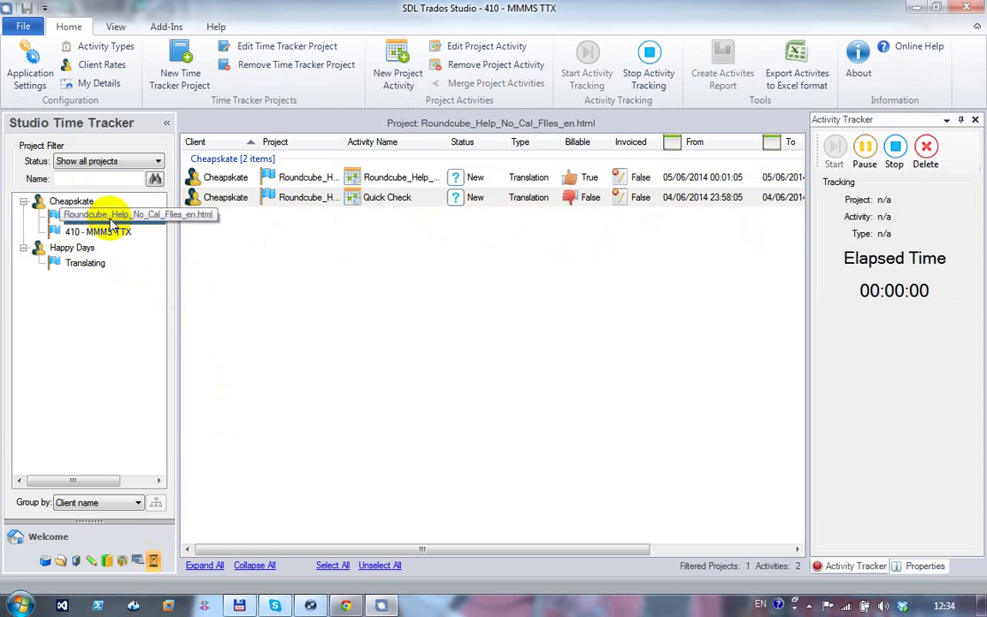
left_click(100, 232)
left_click(154, 178)
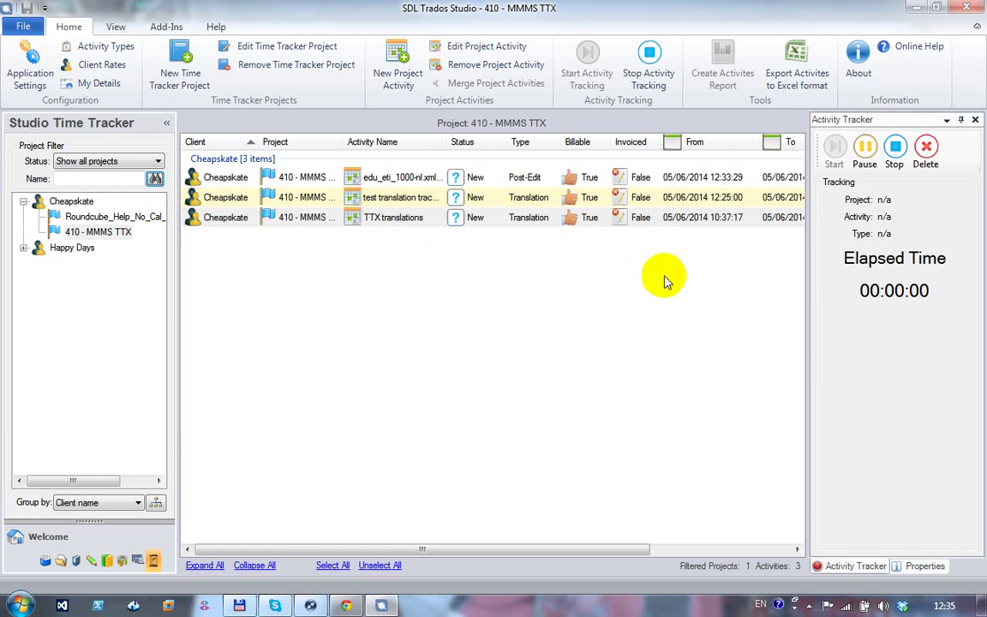
Select both the Post-Edit and TTX translations activities for export to Excel.
left_click(538, 178)
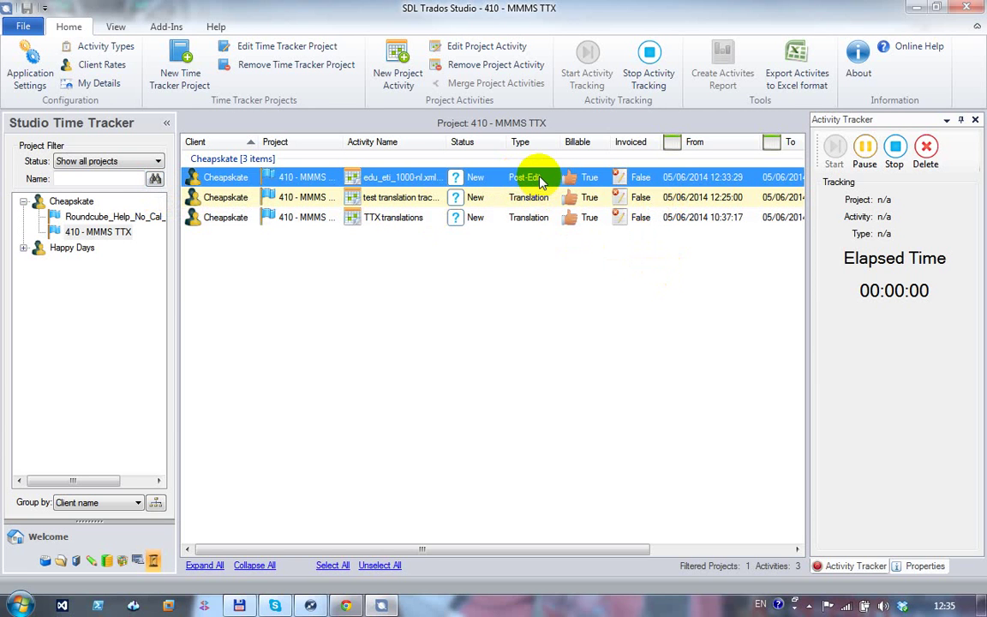
left_click(524, 219, "ctrl")
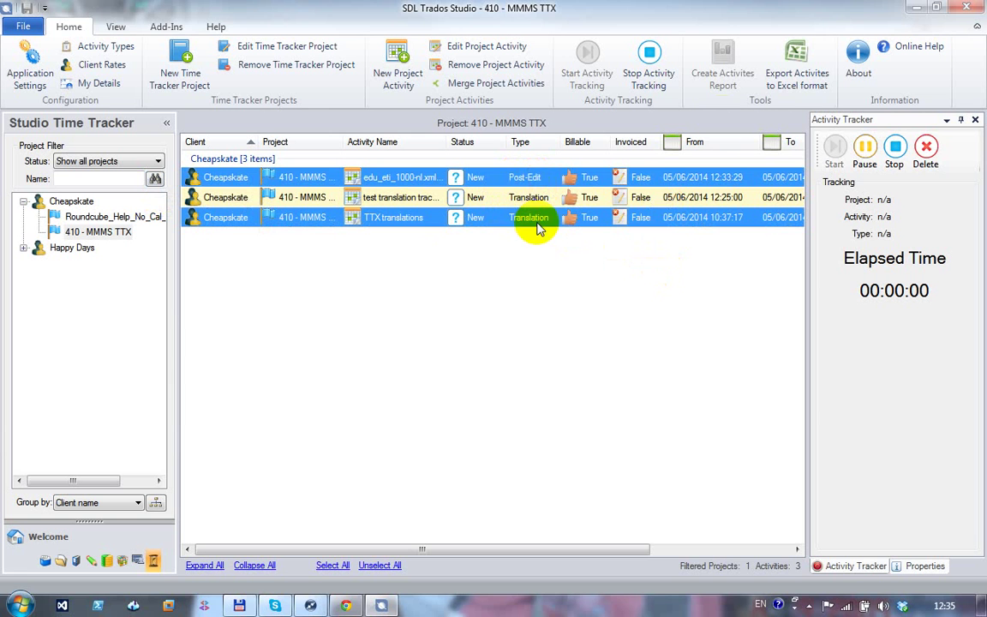
left_click(795, 61)
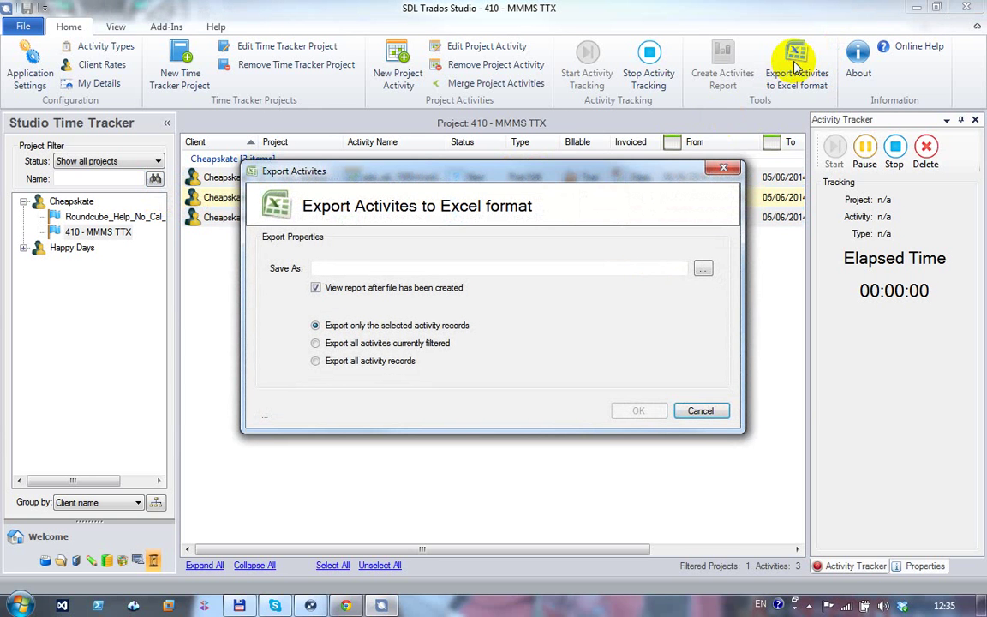
Save the report as Cheapskate.xlsx, replacing the existing file, and run the export.
left_click(703, 269)
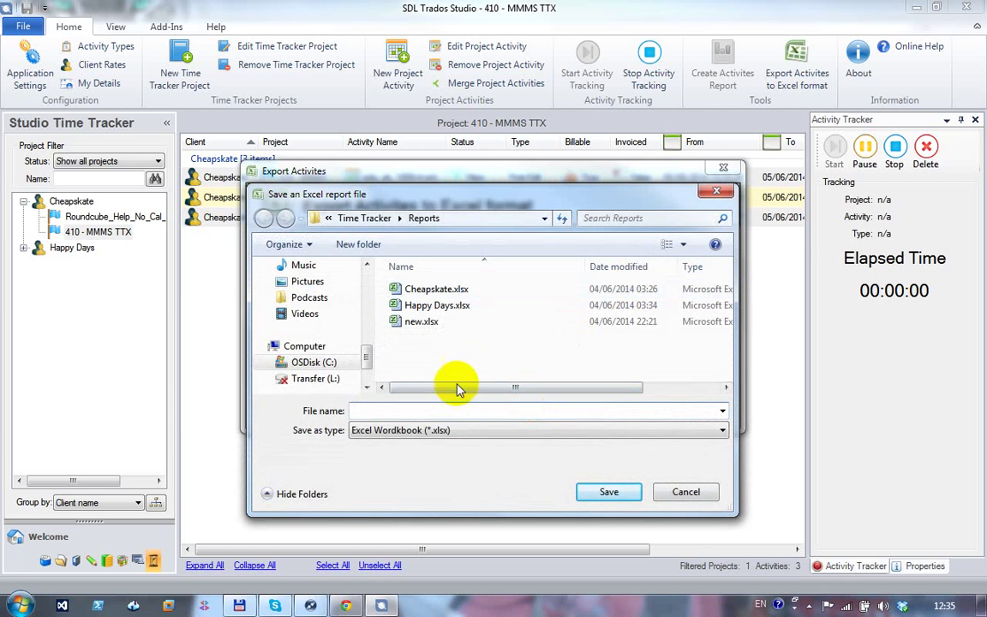
left_click(428, 289)
left_click(628, 500)
left_click(541, 310)
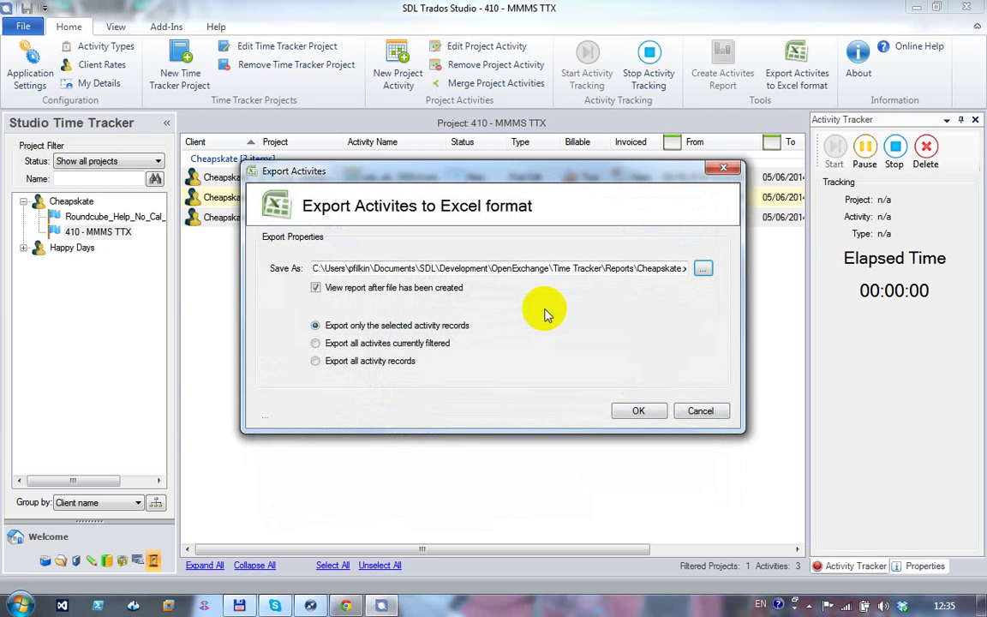
left_click(641, 413)
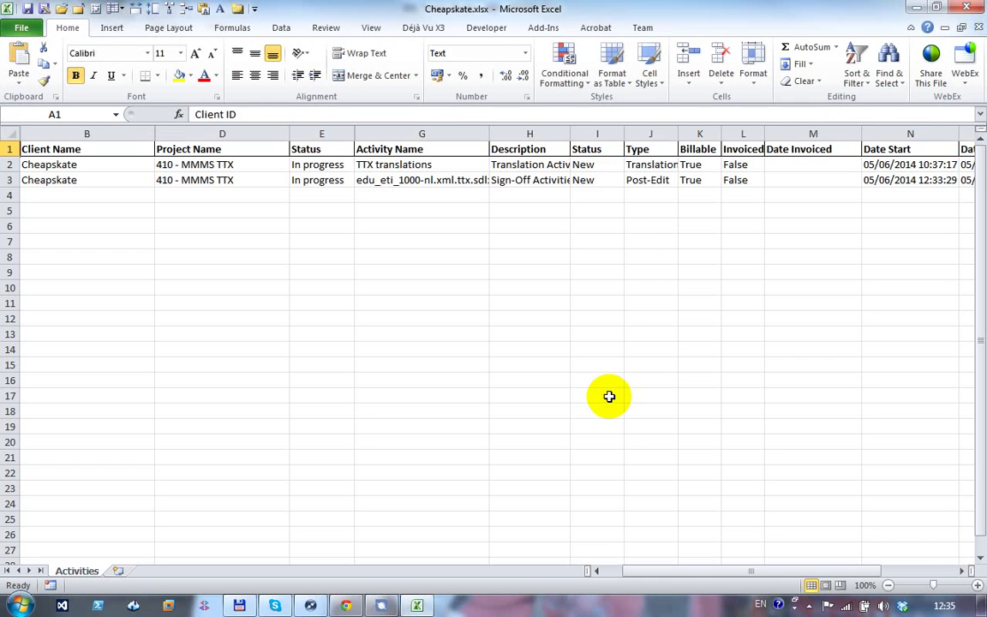
Check the exported rows up to the Currency column and the 24.59 EUR total, then close Excel.
left_click(599, 169)
key("Right")
key("Right")
key("Right")
key("Right")
key("Right")
key("Right")
key("Right")
key("Right")
key("Right")
key("Right")
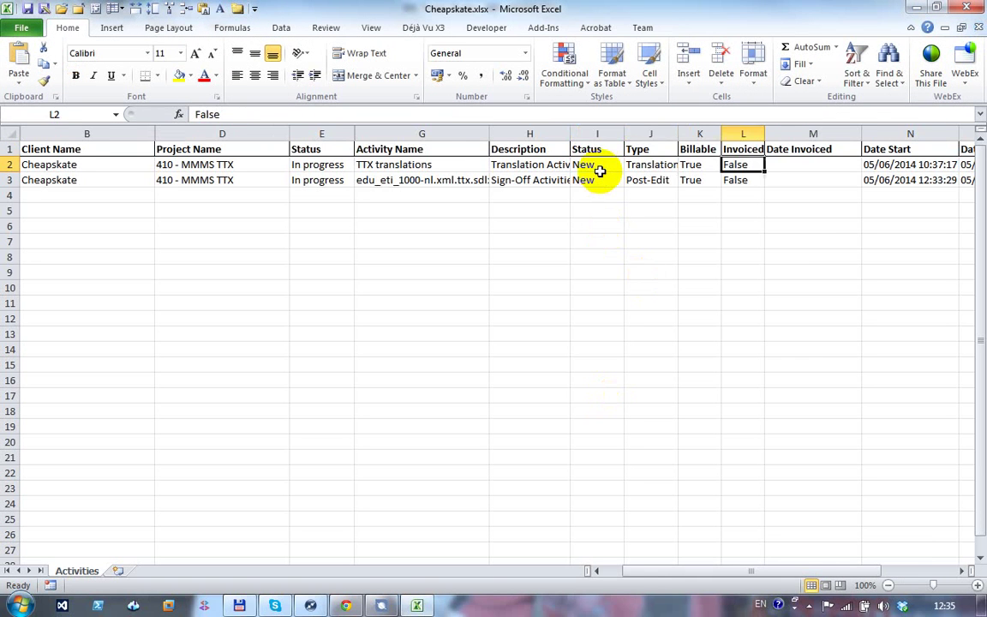
key("Right")
key("Right")
key("Left")
key("Left")
key("Left")
key("Down")
key("Down")
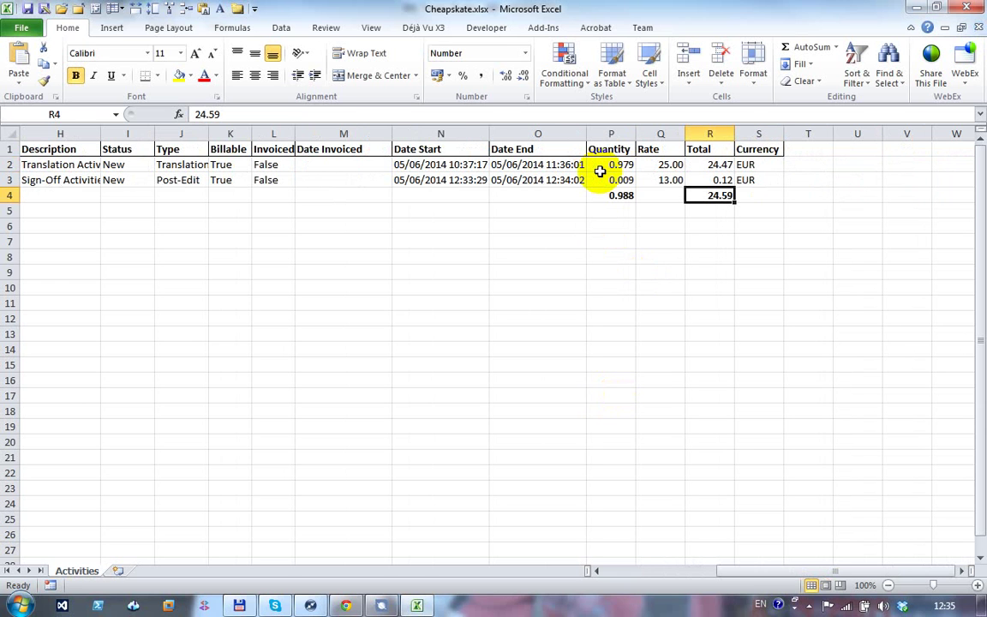
left_click(976, 10)
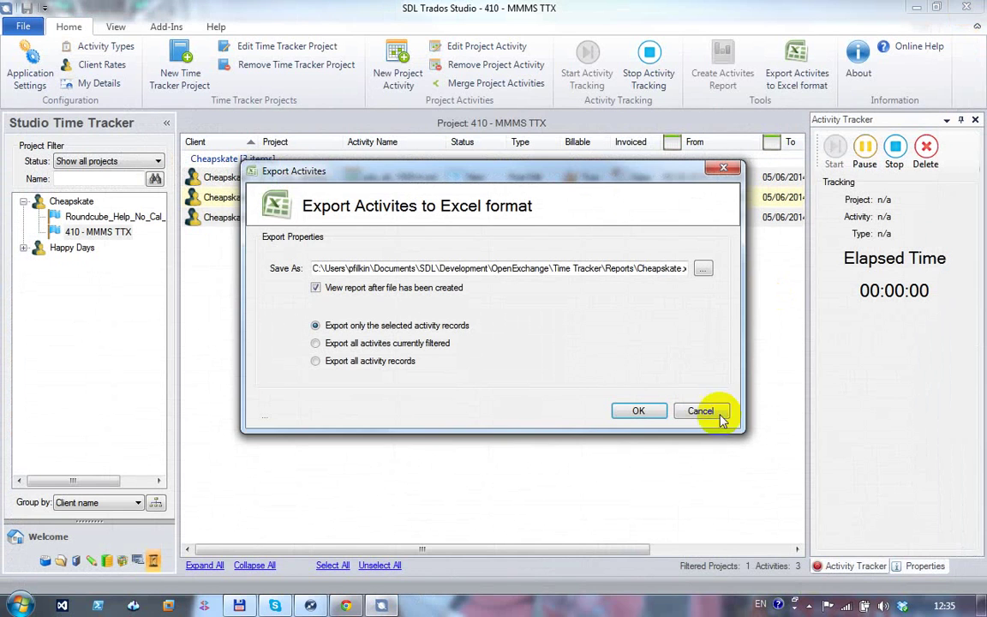
Cancel the Export Activities dialog and switch Studio to the Welcome view.
left_click(701, 413)
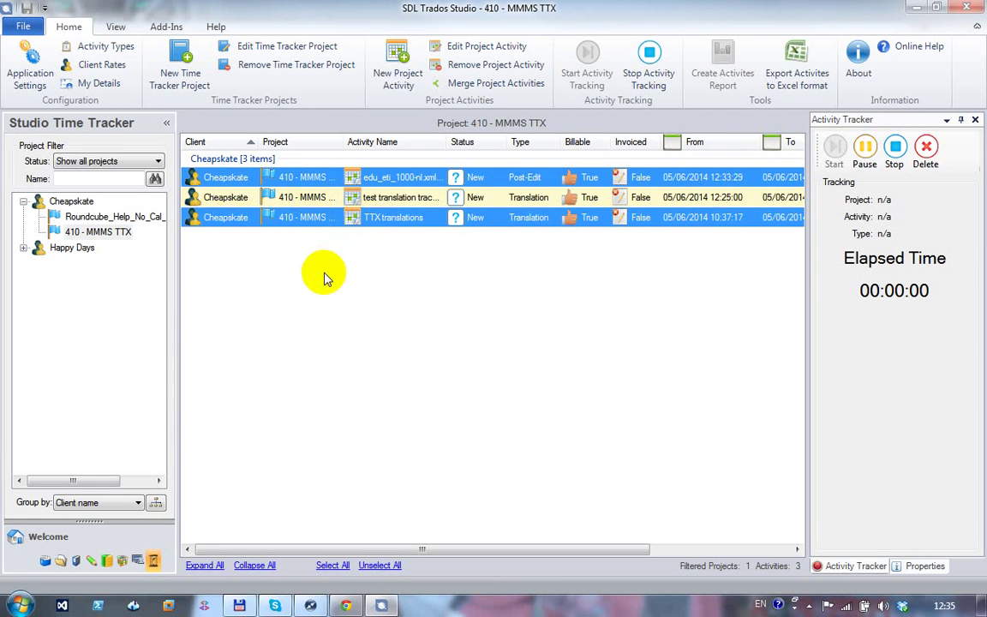
left_click(49, 536)
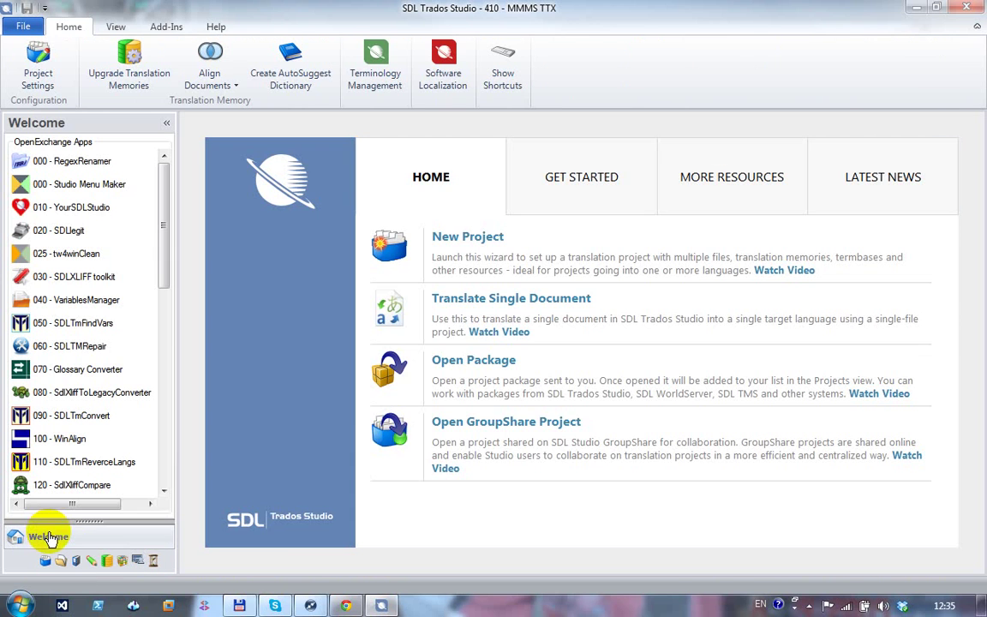
Browse to TESTING > 001 - KEEP > 2013 Office files to translate a single document.
left_click(471, 299)
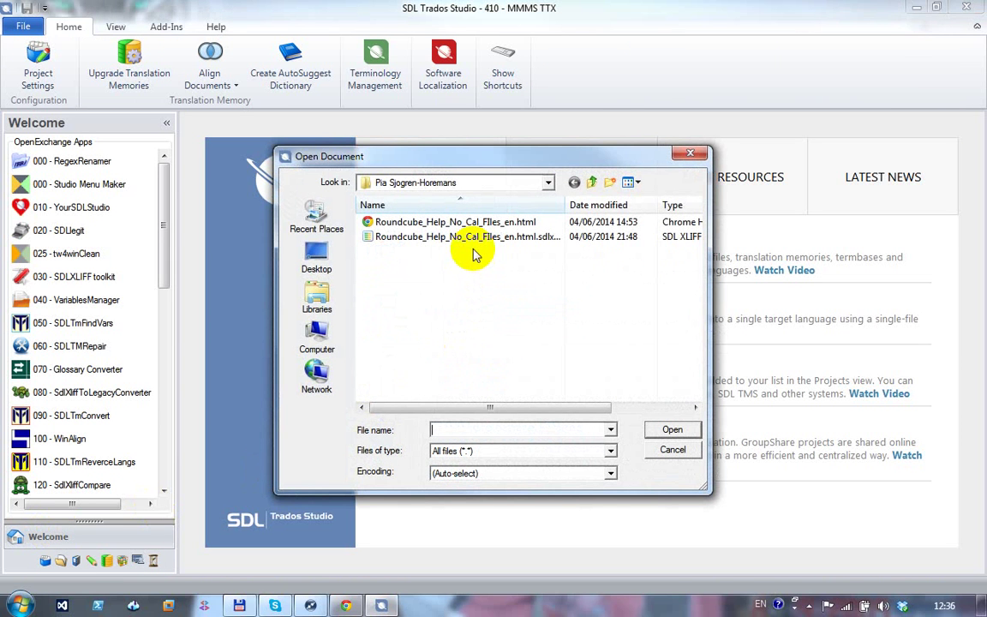
left_click(593, 182)
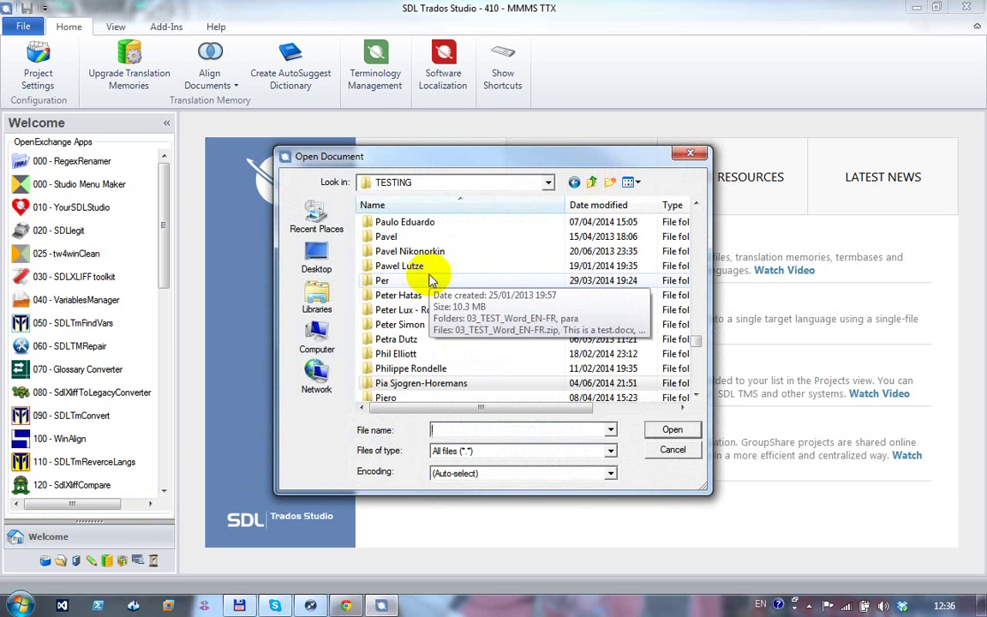
left_click(418, 281)
scroll(413, 257, "up", 15)
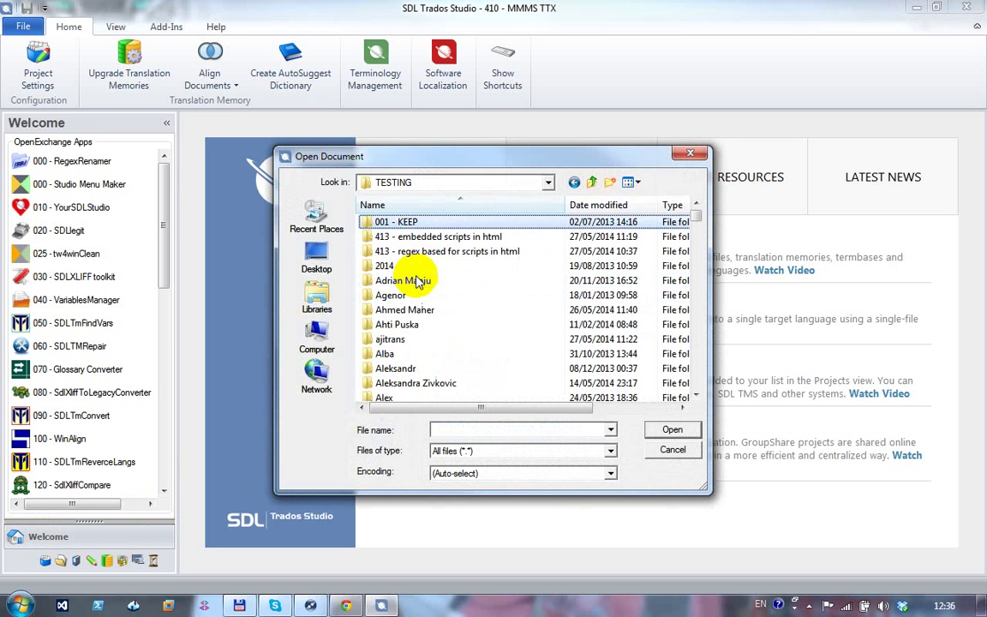
double_click(408, 222)
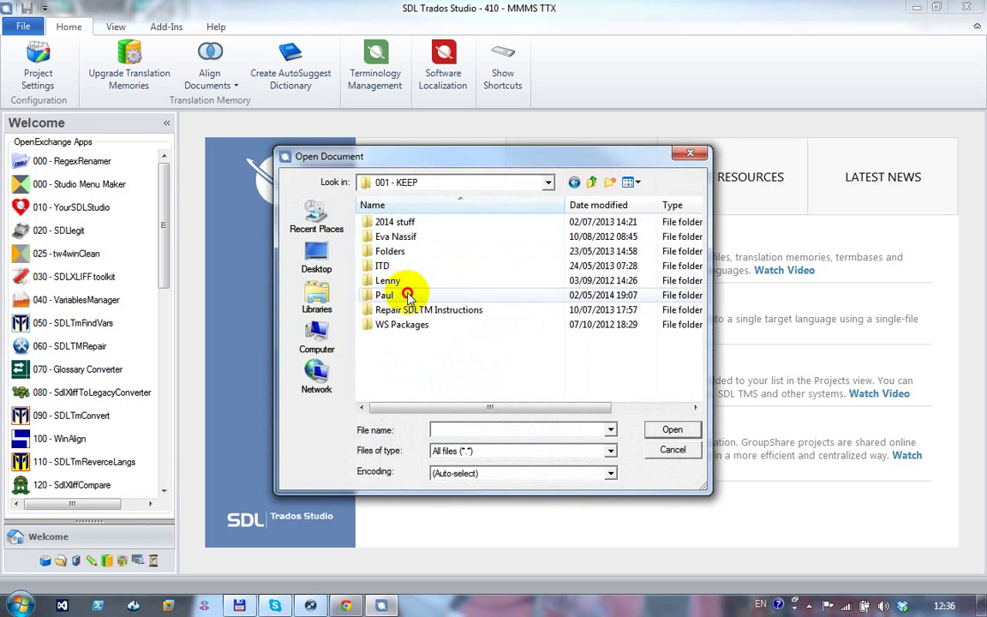
double_click(408, 295)
double_click(410, 222)
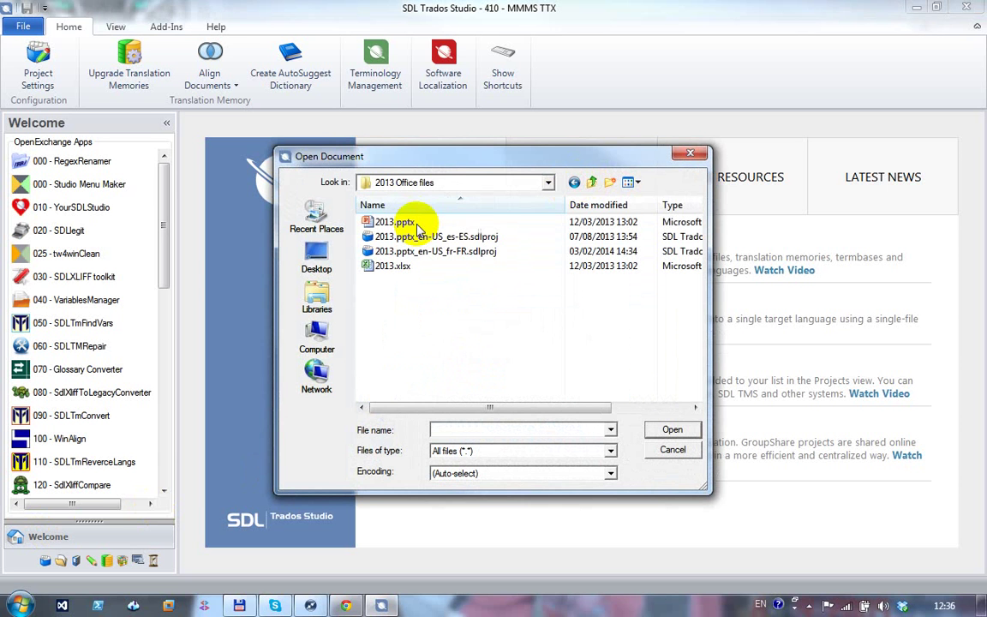
Open 2013.xlsx for translation from English (United Kingdom) into Spanish (Colombia).
left_click(392, 265)
left_click(667, 431)
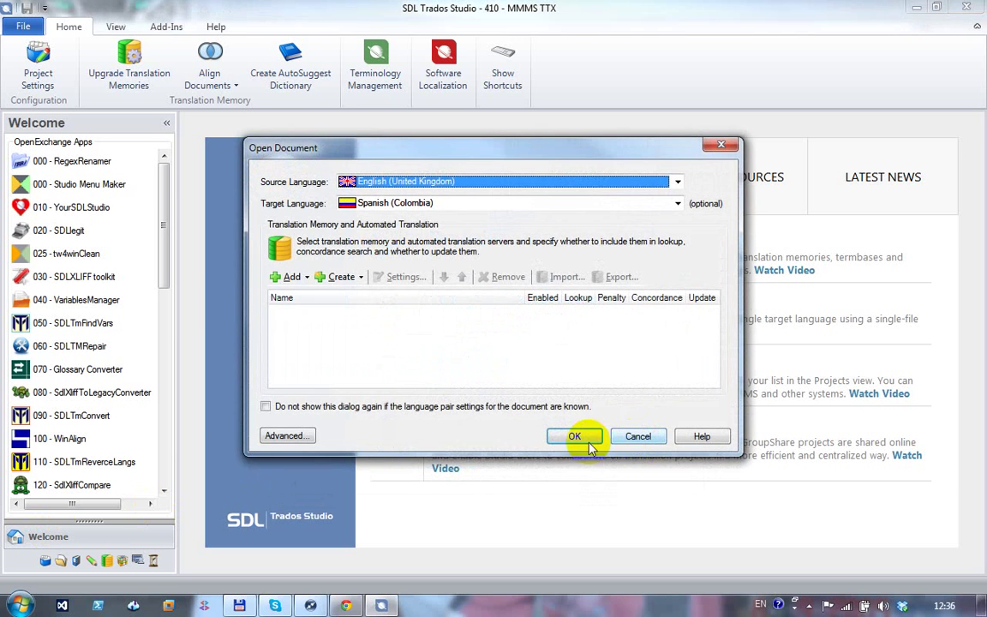
left_click(583, 377)
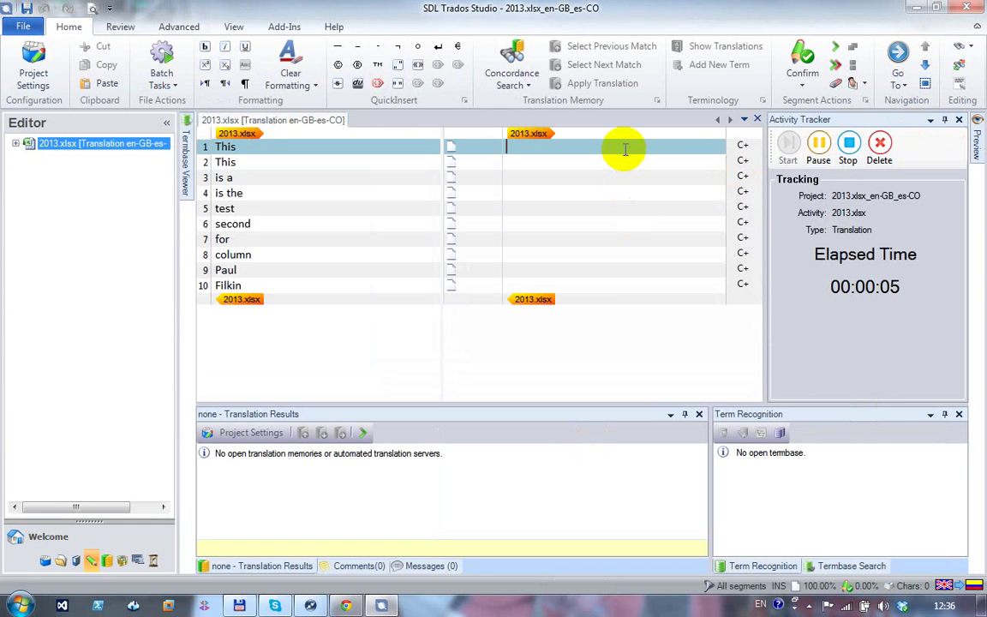
Close 2013.xlsx, saving its 0.002-hour Translation activity at 25.00 EUR per hour, and return to Time Tracker.
left_click(758, 120)
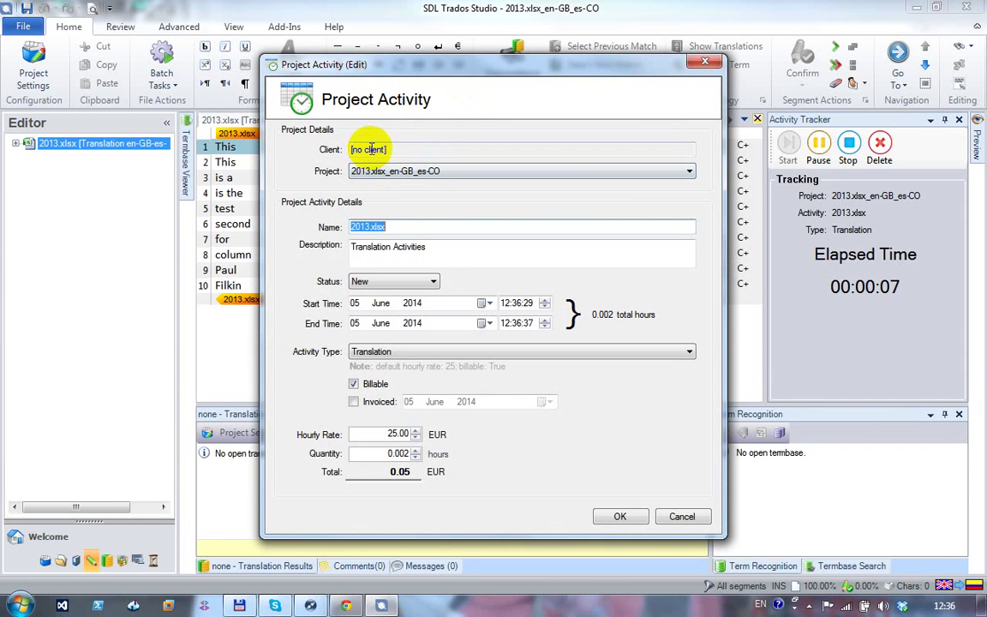
left_click(621, 515)
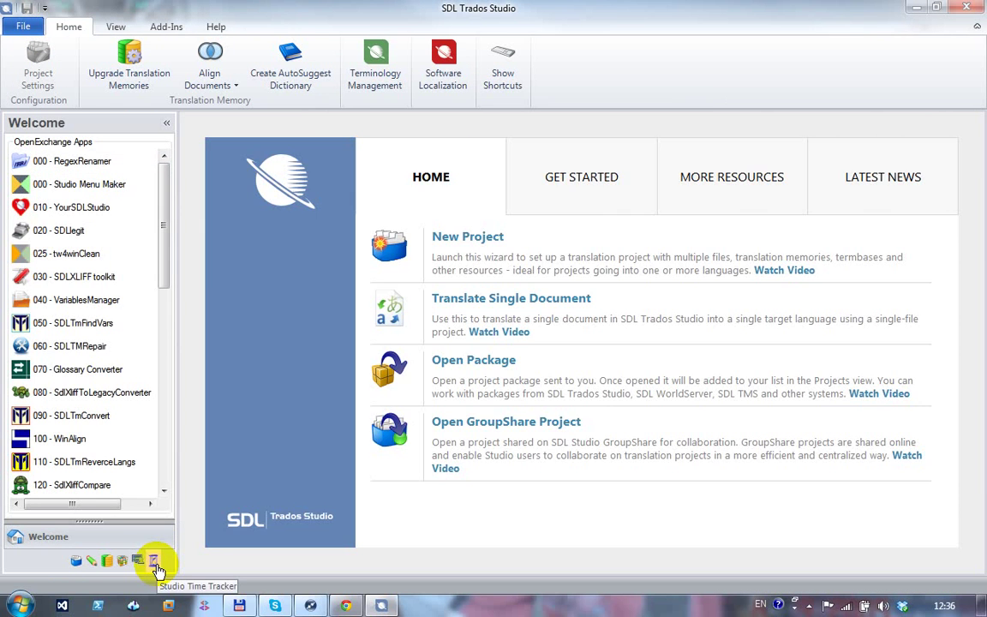
left_click(155, 561)
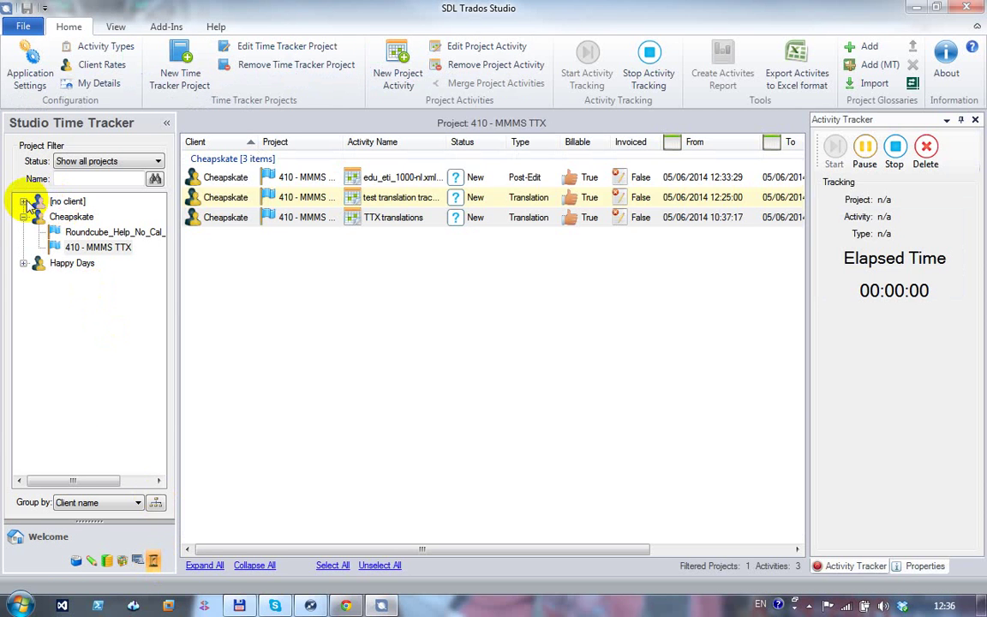
Change the client of 2013.xlsx_en-GB_es-CO, listed under [no client], to multifarious.
left_click(23, 202)
left_click(84, 218)
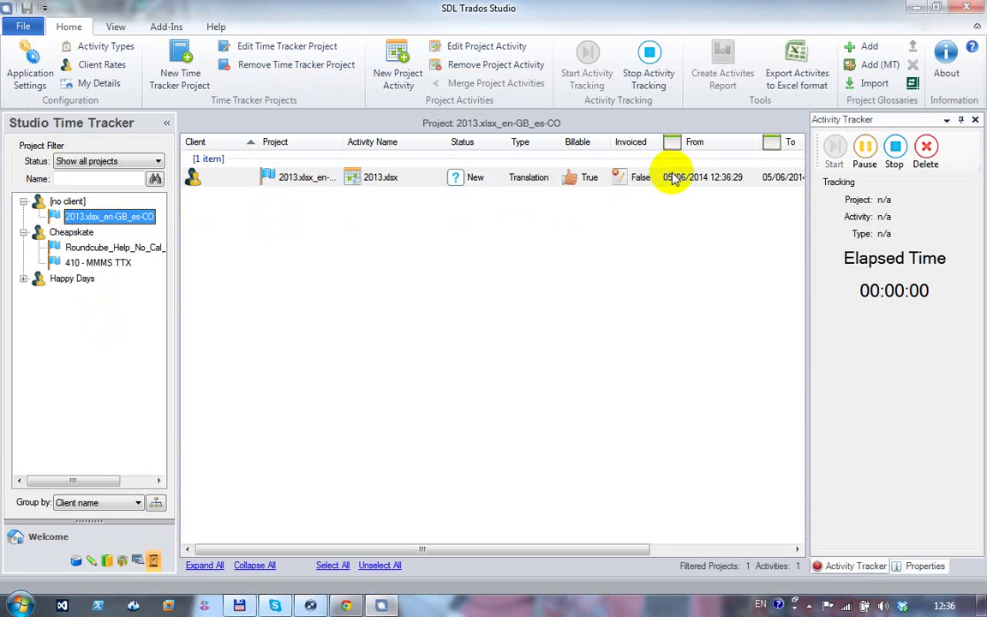
double_click(115, 218)
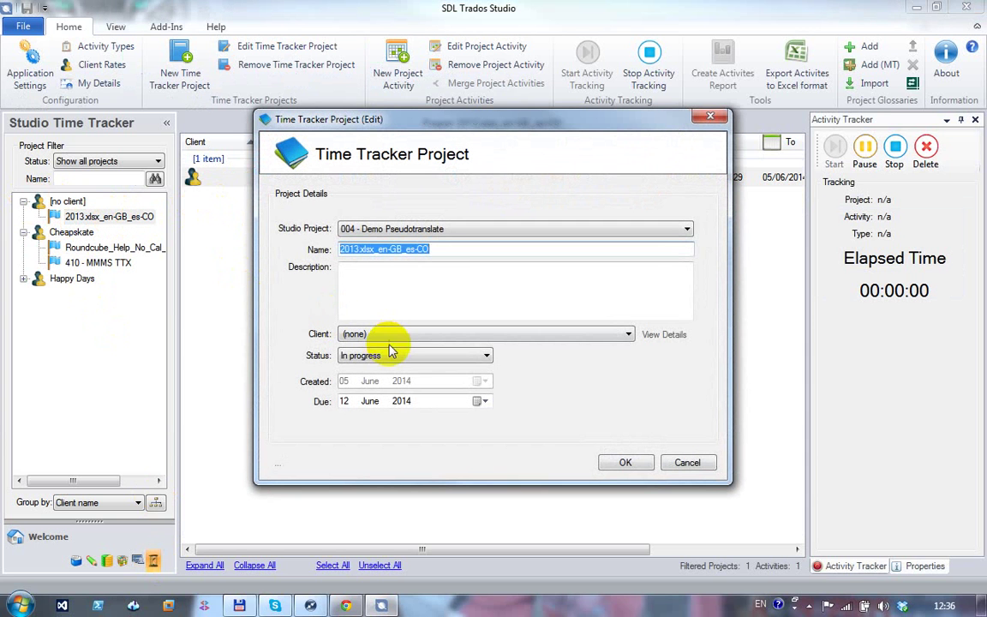
left_click(387, 336)
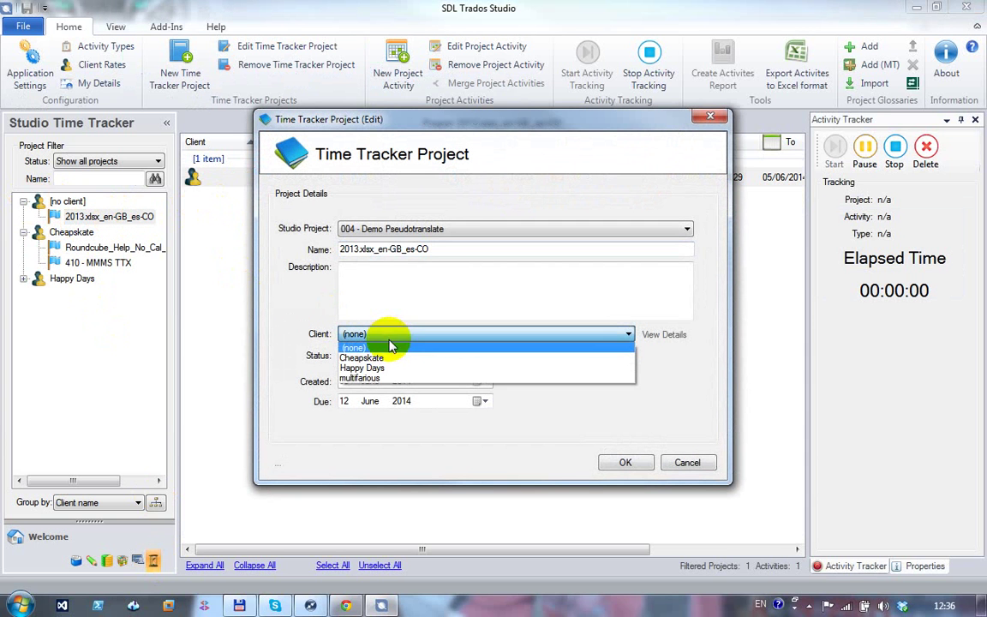
left_click(360, 378)
left_click(627, 462)
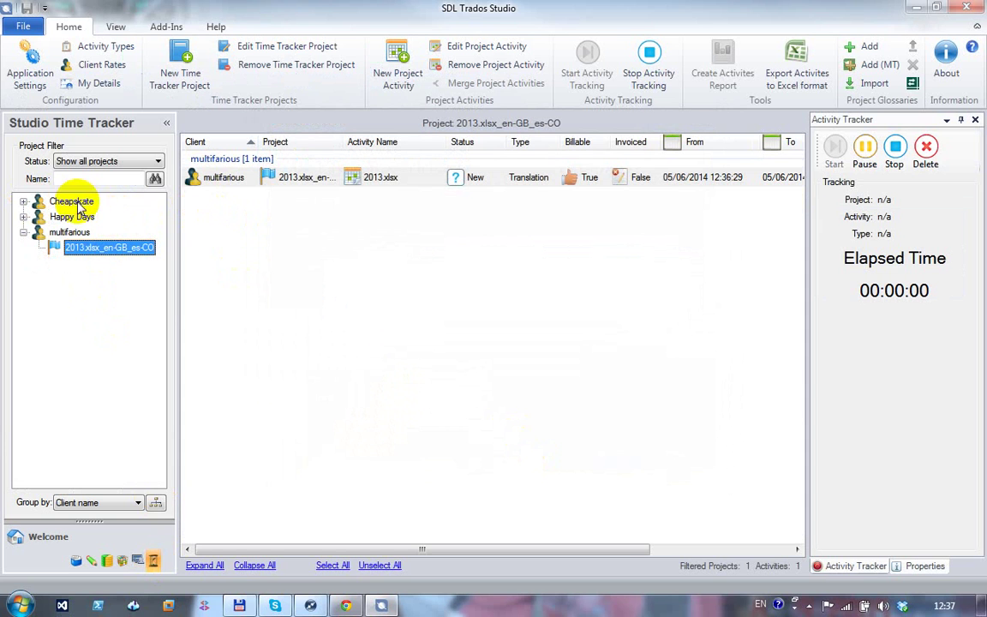